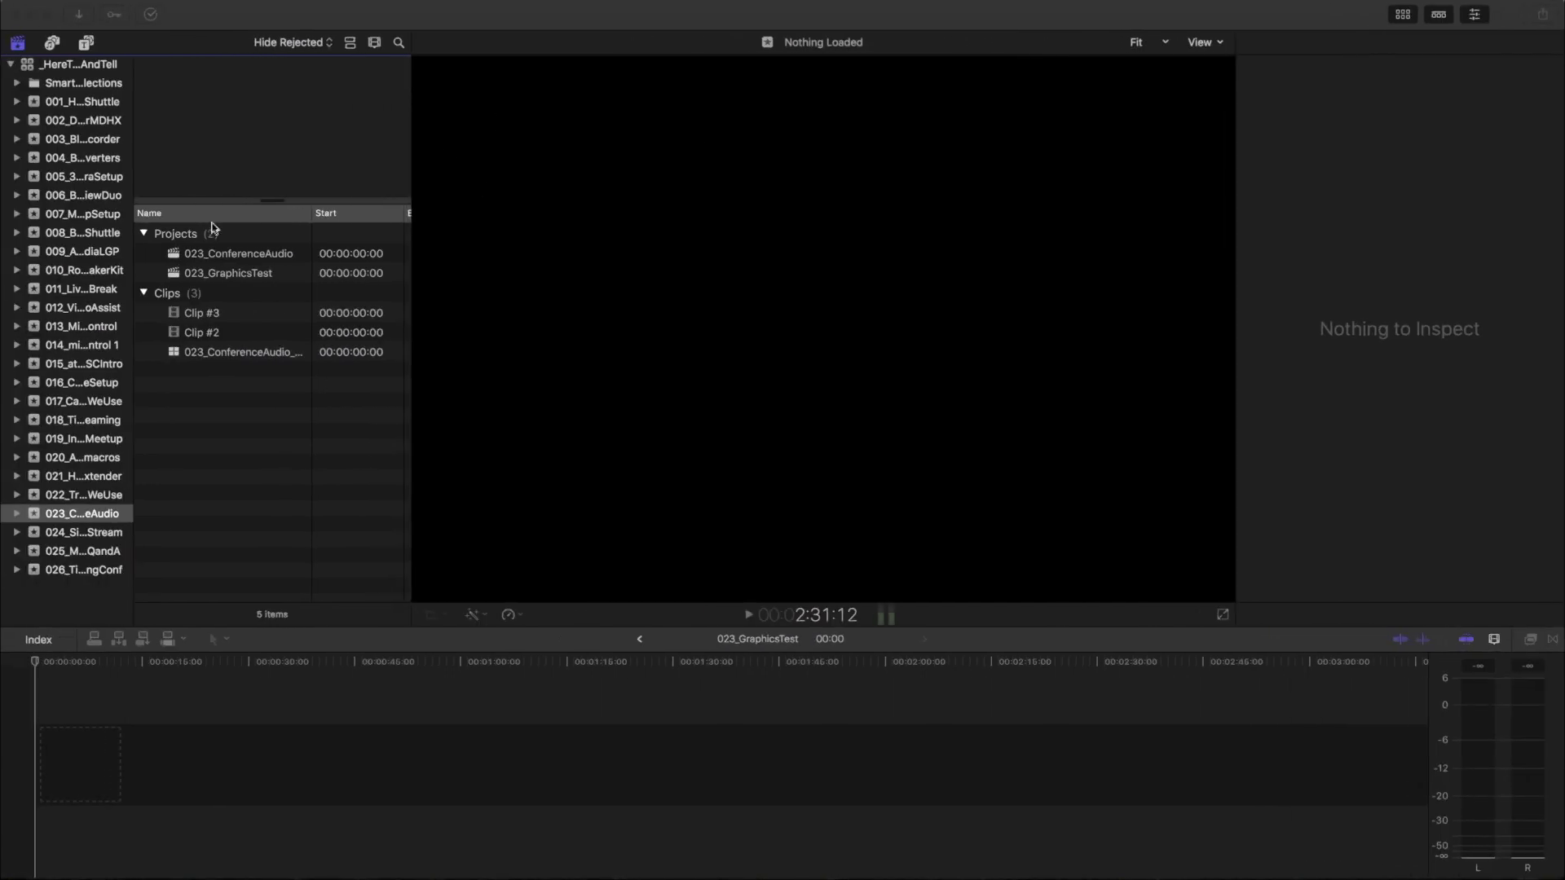
# Open 023_GraphicsTest, put Clip #3 at the timeline start, zoom to fit and play it
pyautogui.click(222, 272)
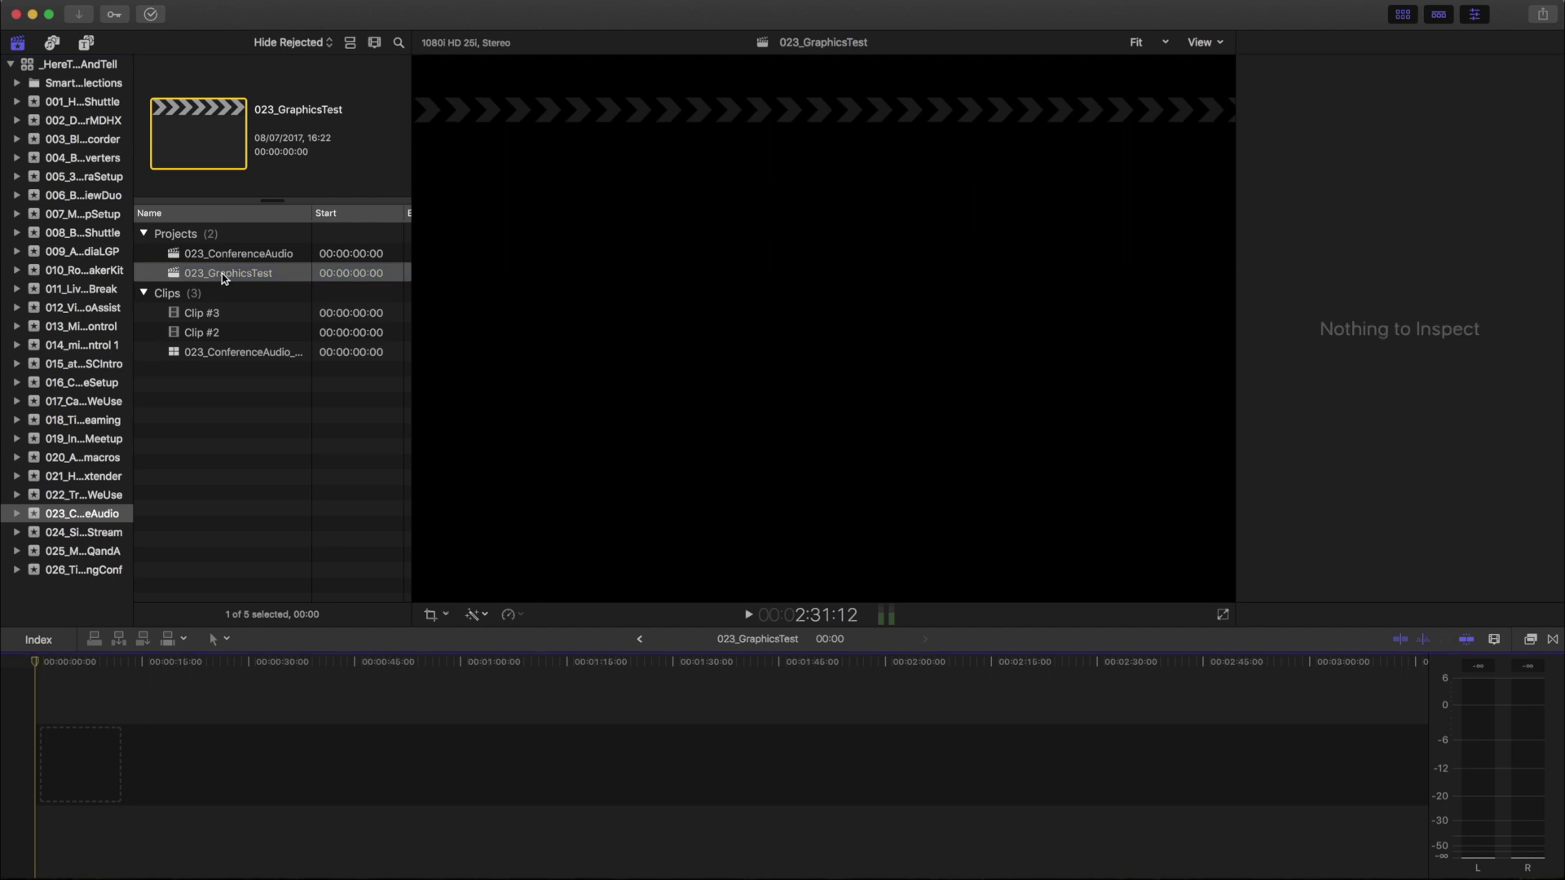
pyautogui.moveTo(200, 317); pyautogui.dragTo(181, 748)
pyautogui.press('XF86AudioMute')
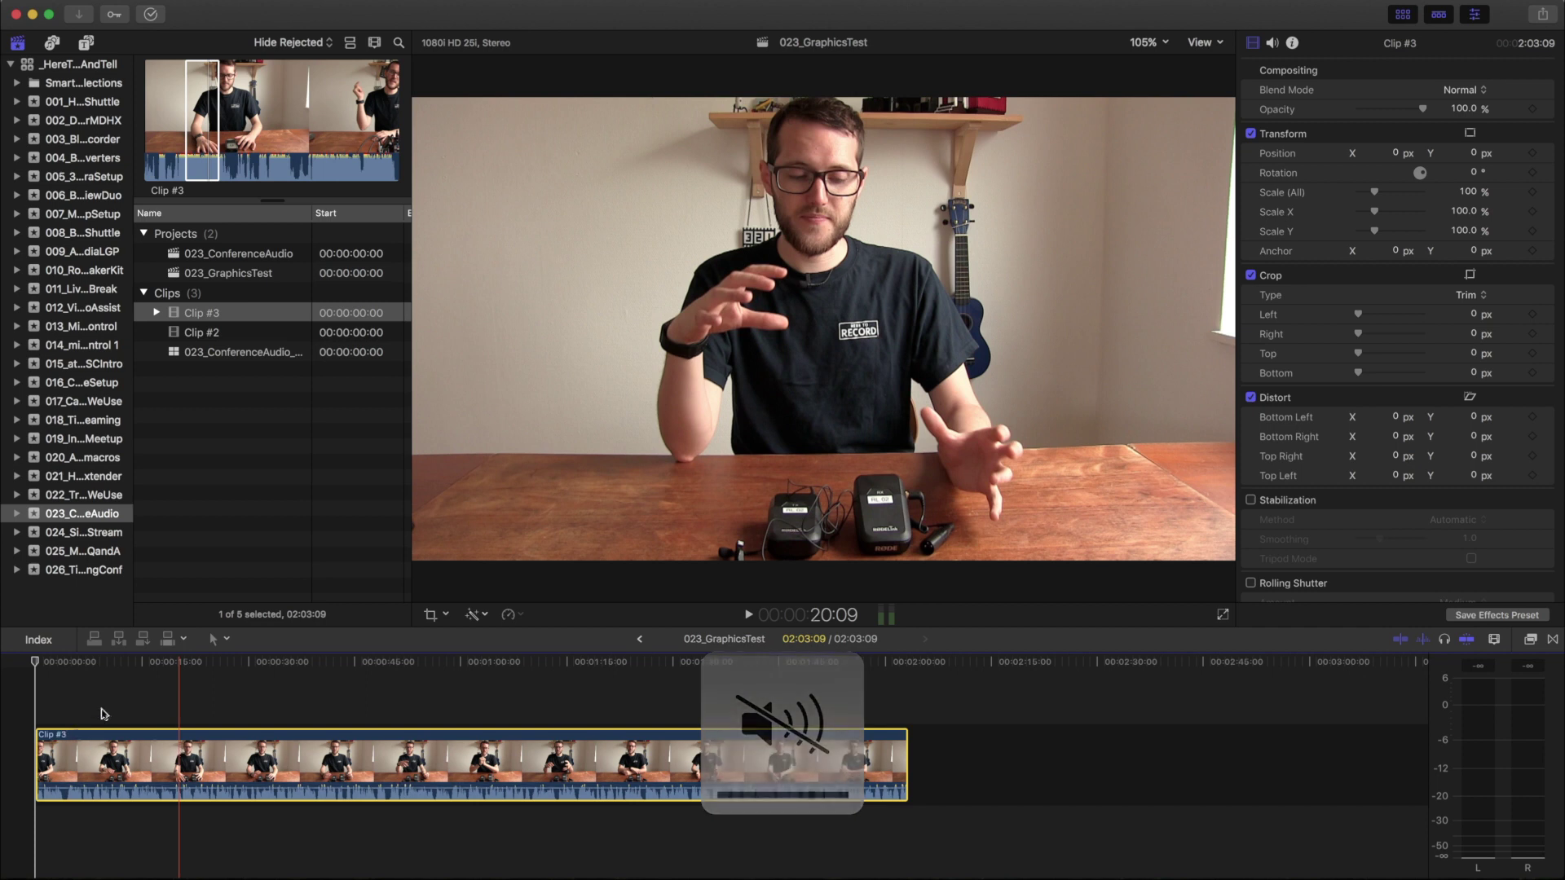
pyautogui.press('super+equal')
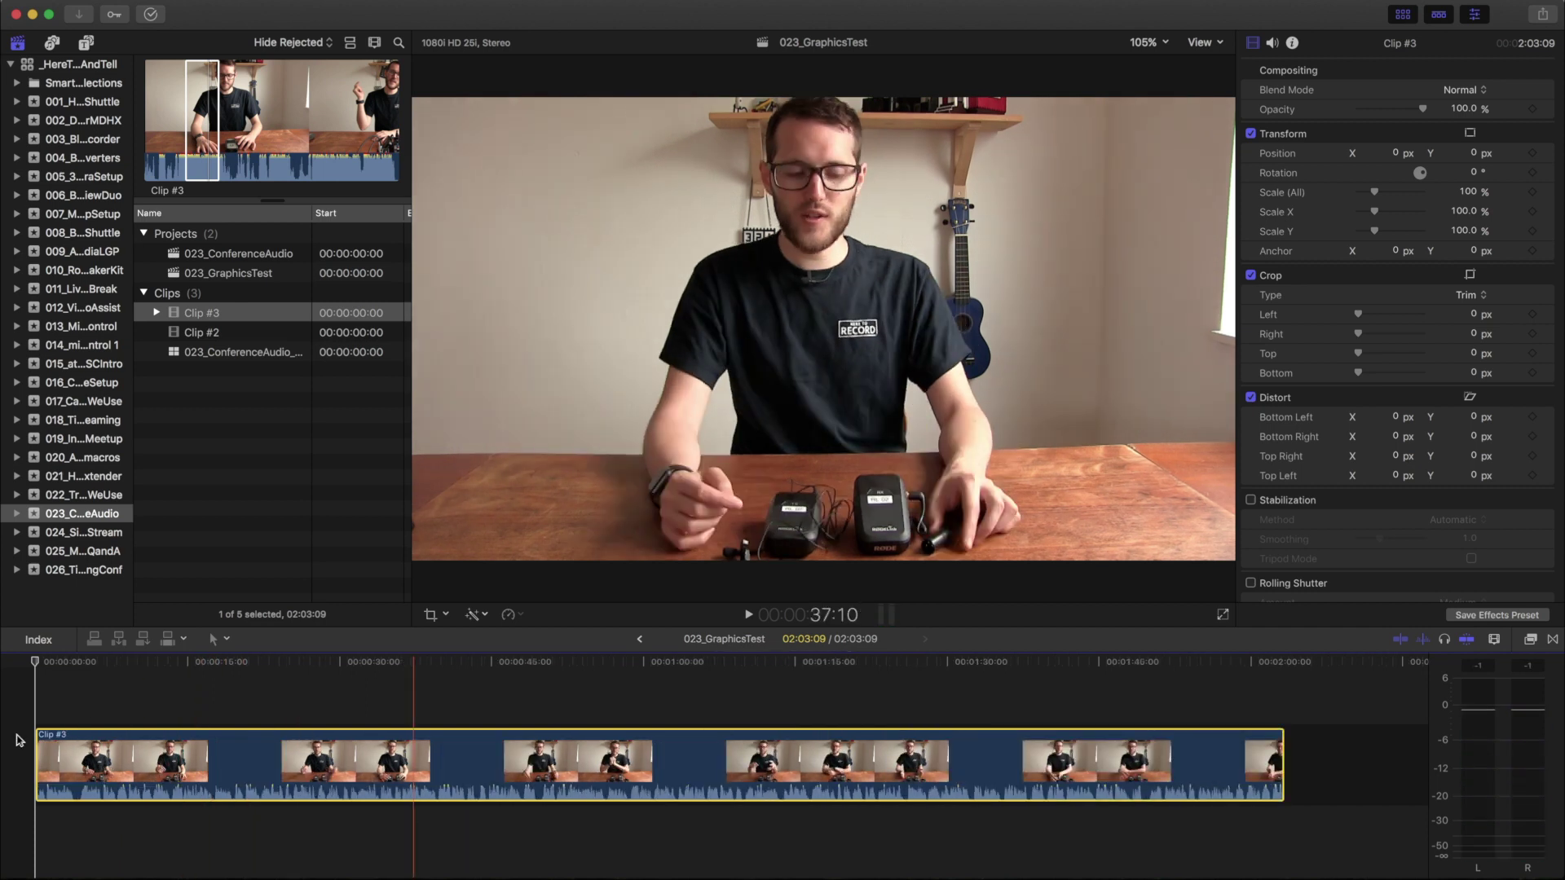
pyautogui.press('space')
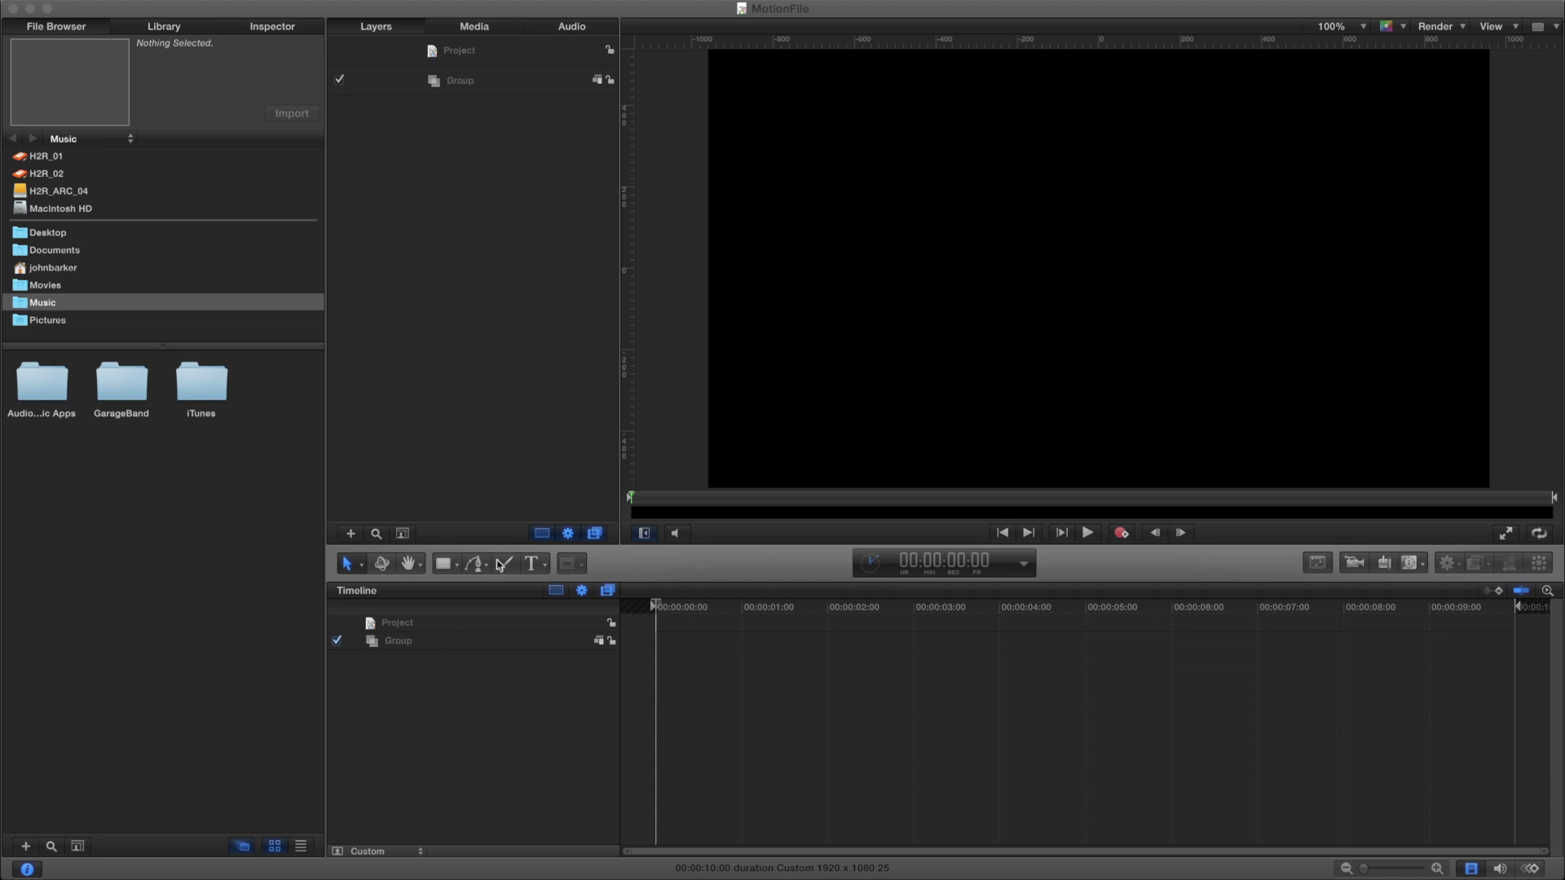
# Zoom the canvas to fit and draw a Rectangle layer spanning the entire canvas
pyautogui.press('z')
pyautogui.moveTo(1138, 286); pyautogui.dragTo(1135, 285)
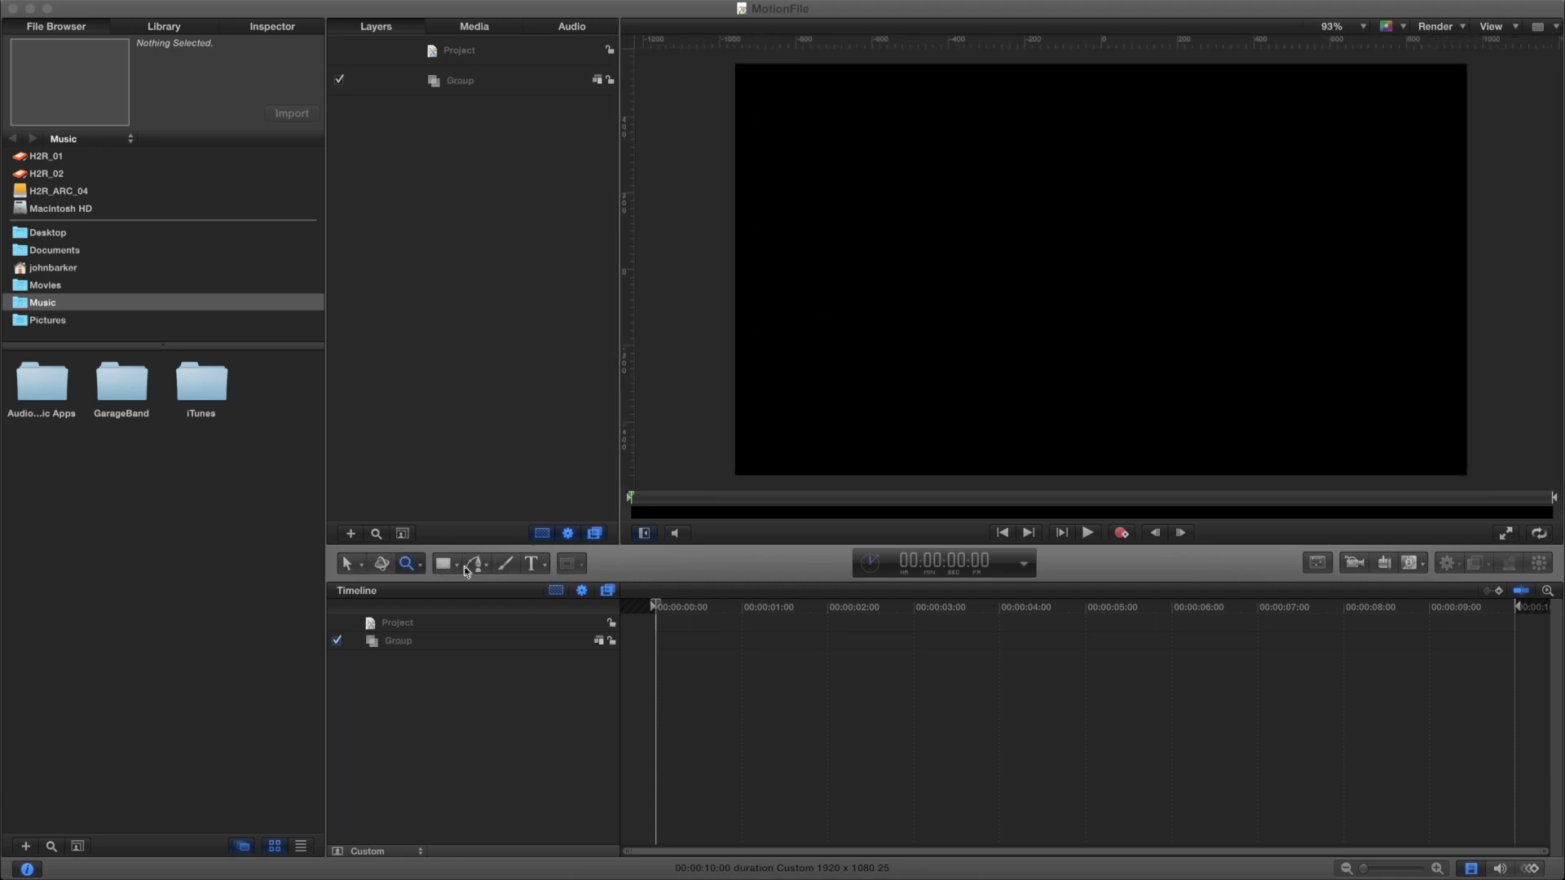
pyautogui.click(438, 565)
pyautogui.moveTo(725, 57); pyautogui.dragTo(1508, 490)
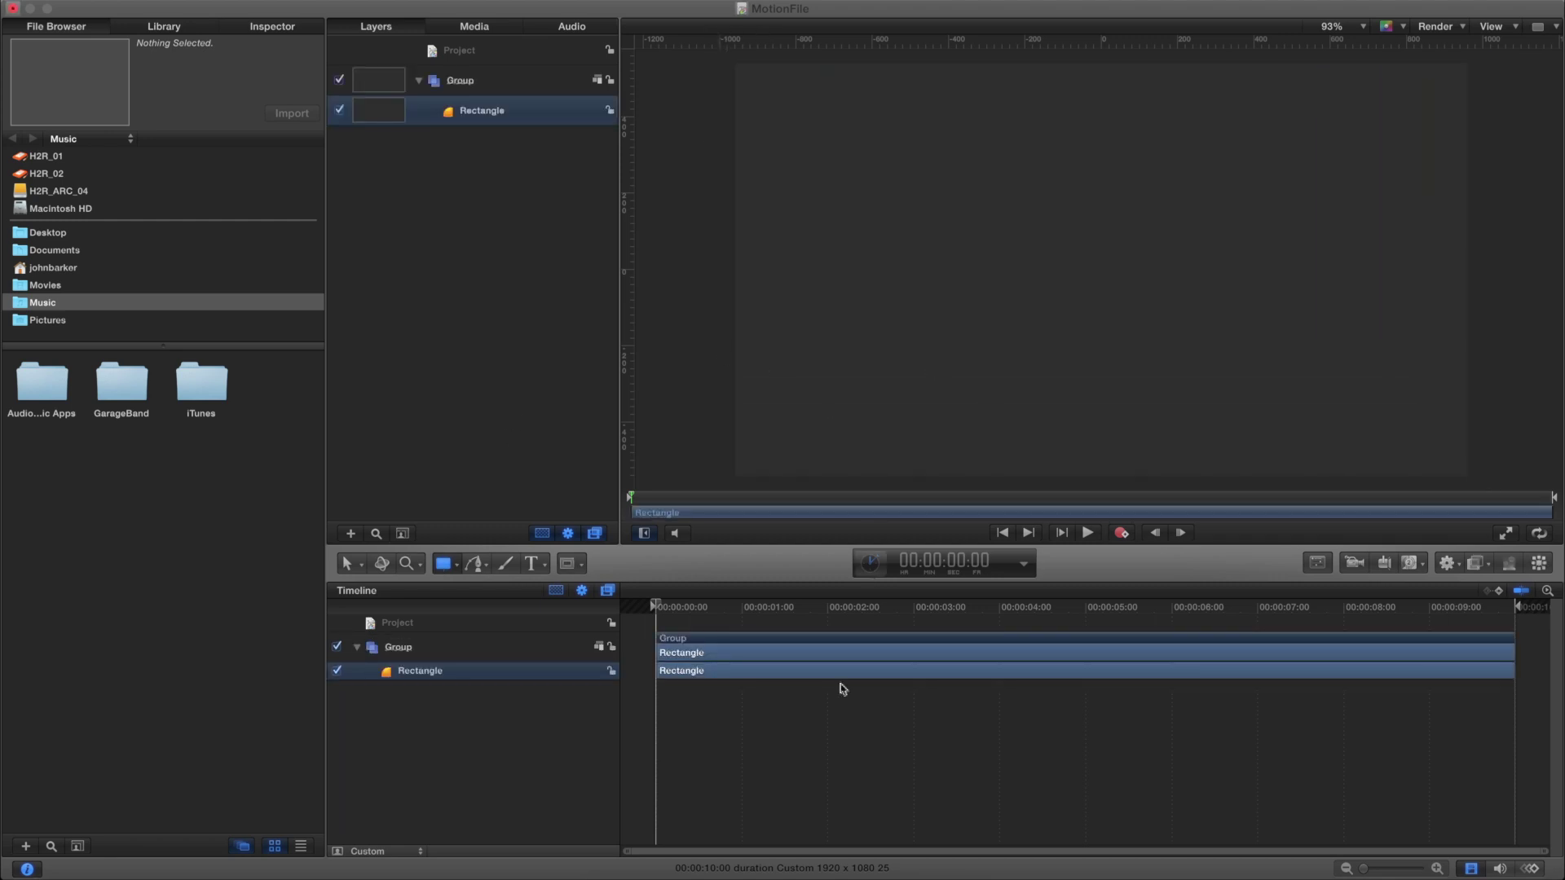
pyautogui.click(505, 512)
pyautogui.click(532, 564)
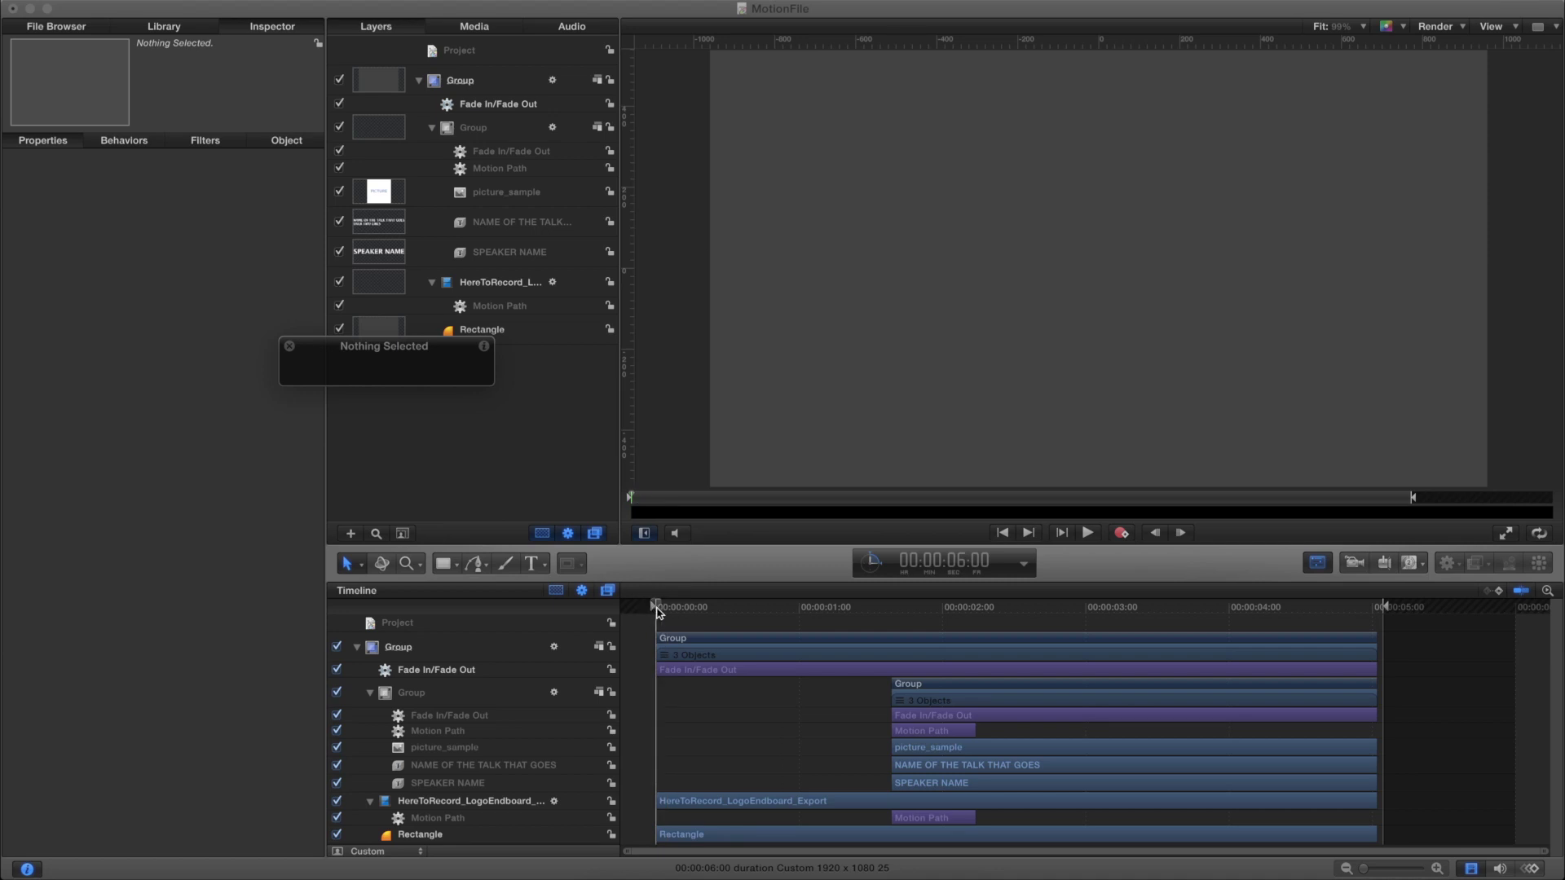
pyautogui.press('space')
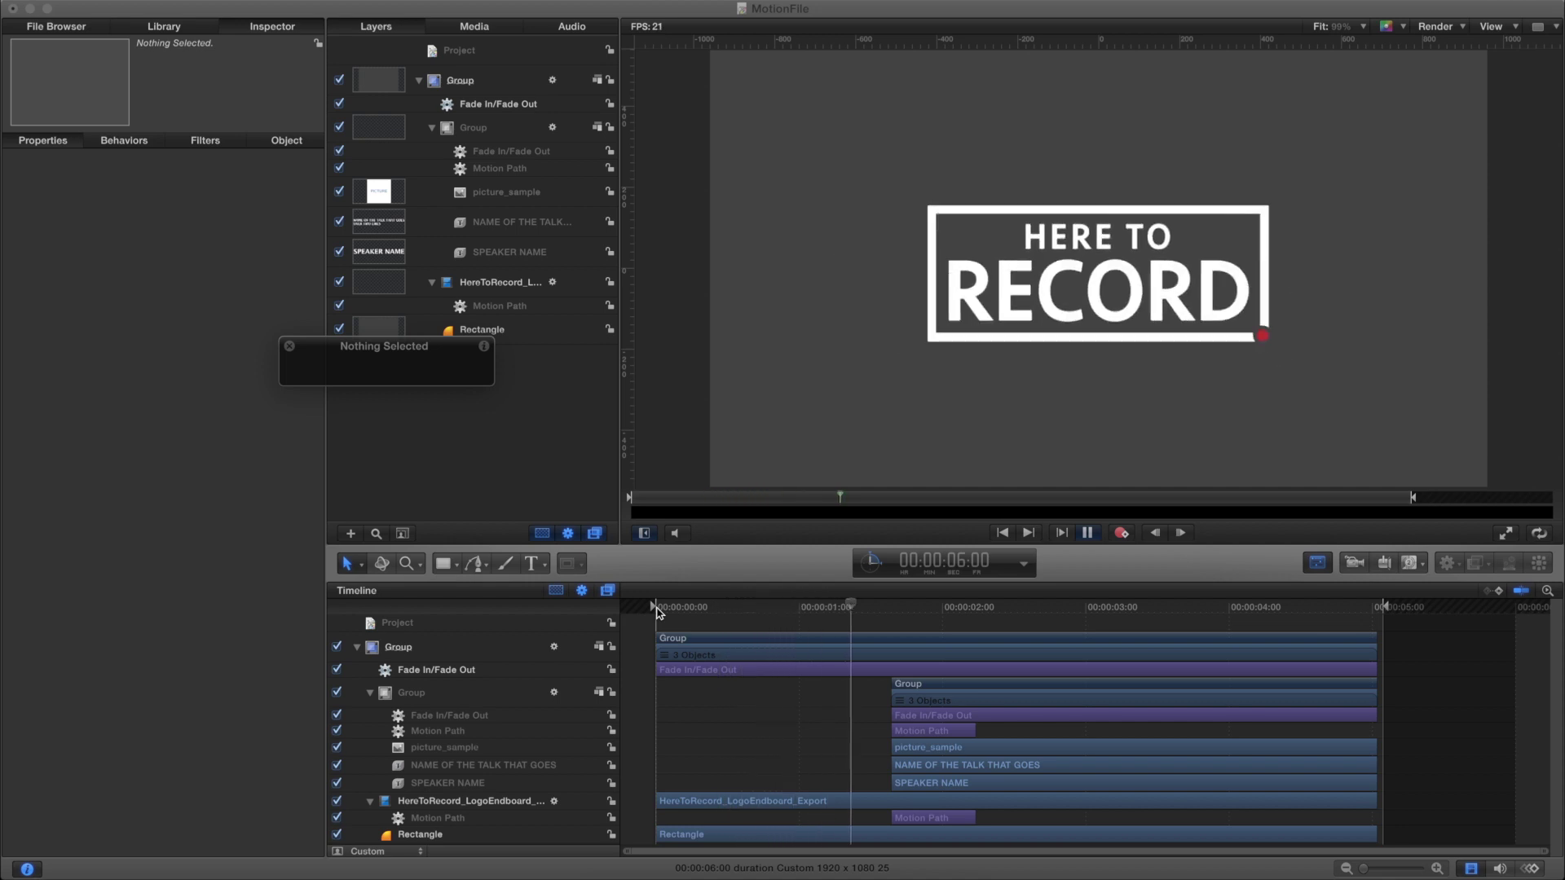
pyautogui.press('space')
pyautogui.press('space')
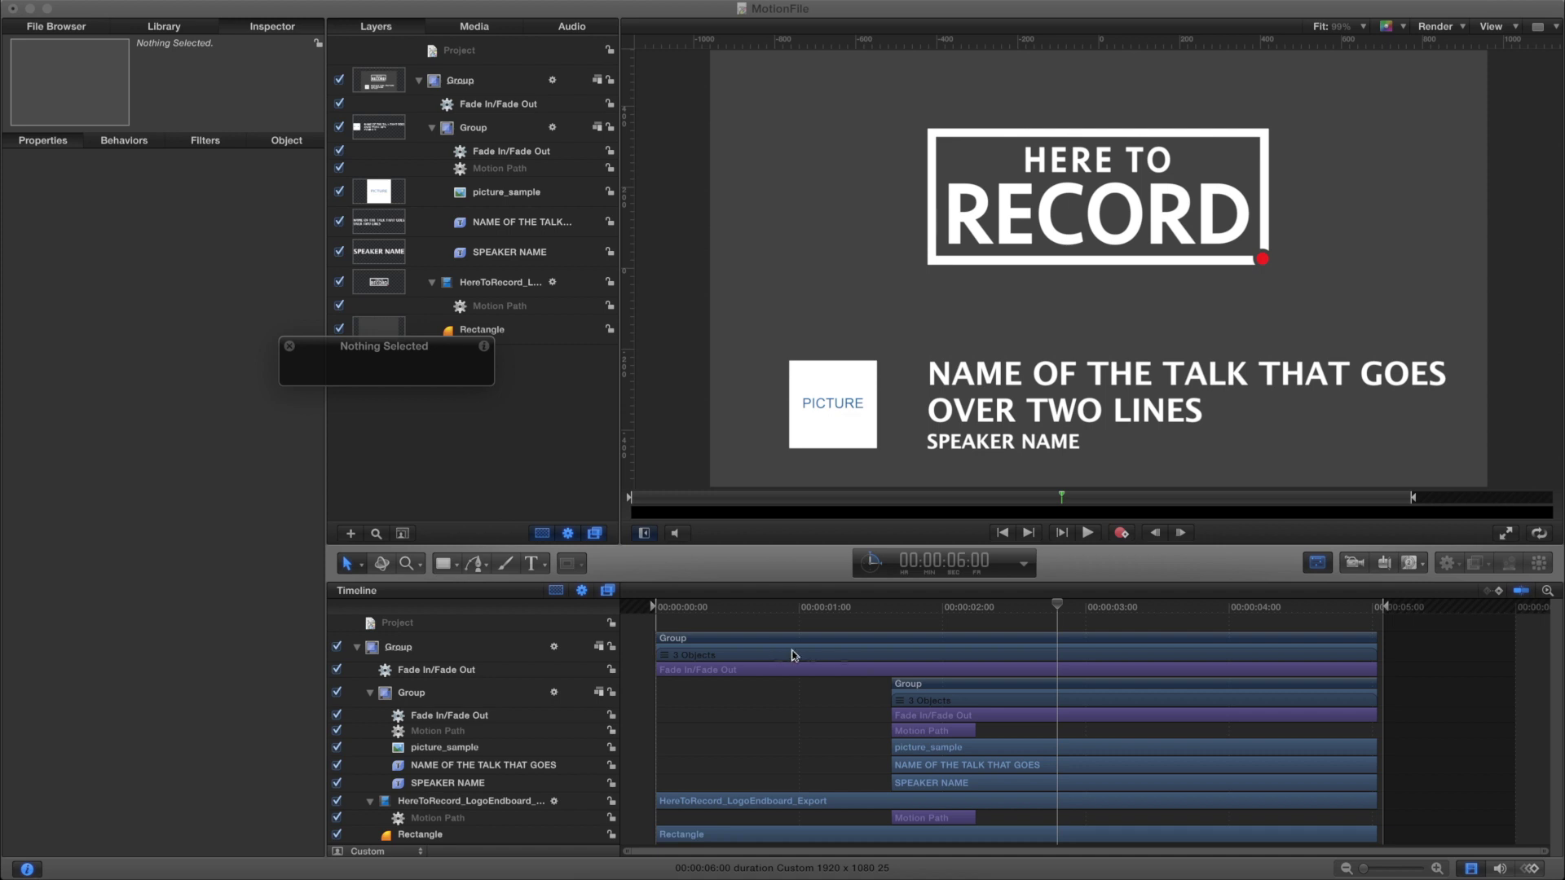
pyautogui.press('space')
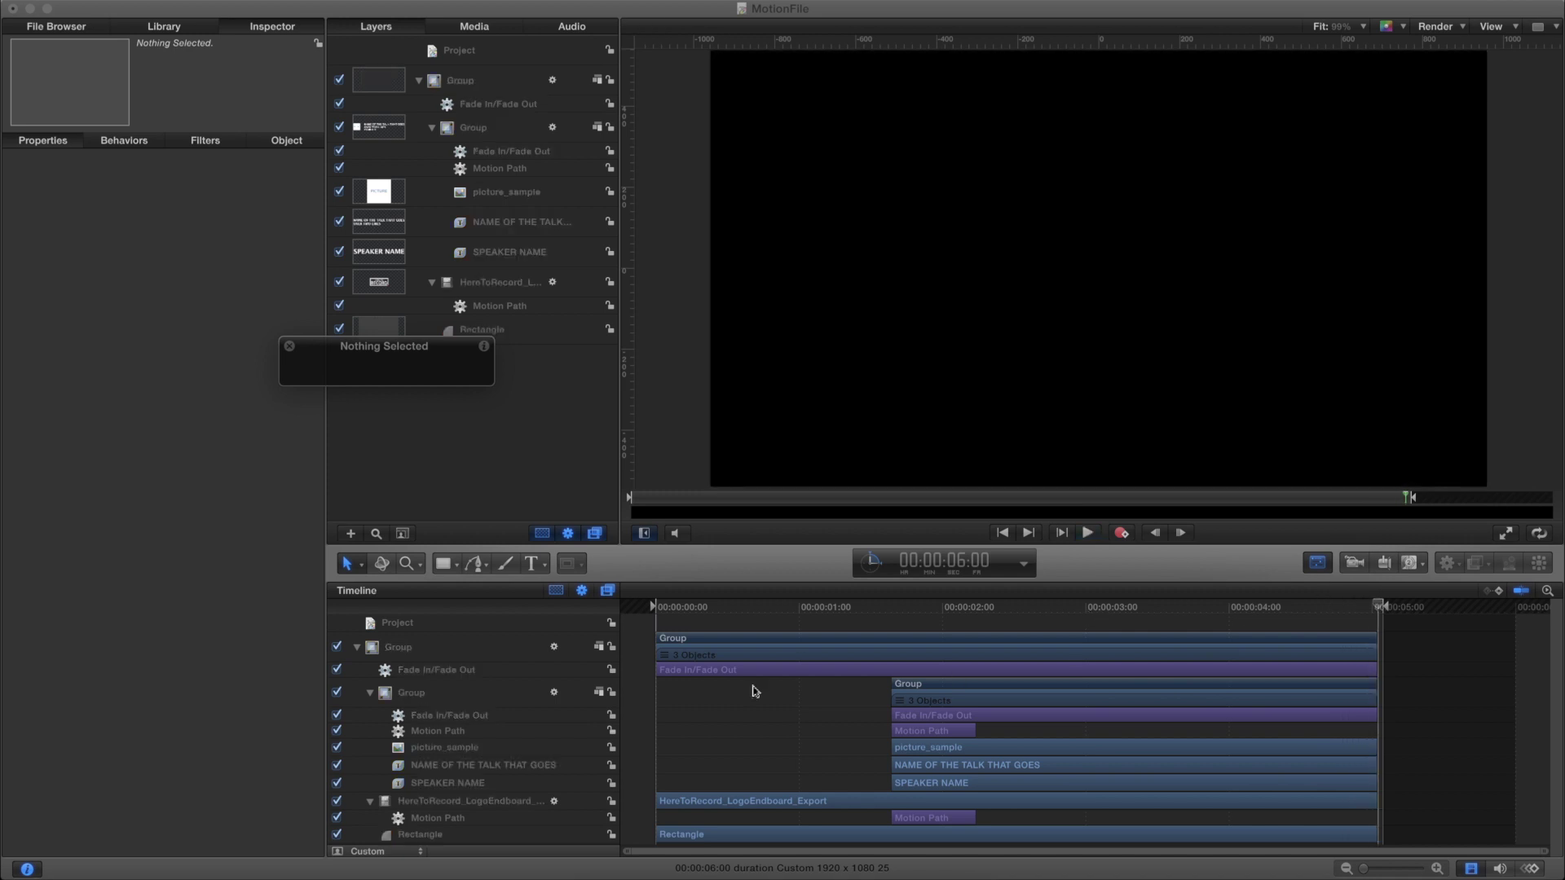
pyautogui.click(660, 608)
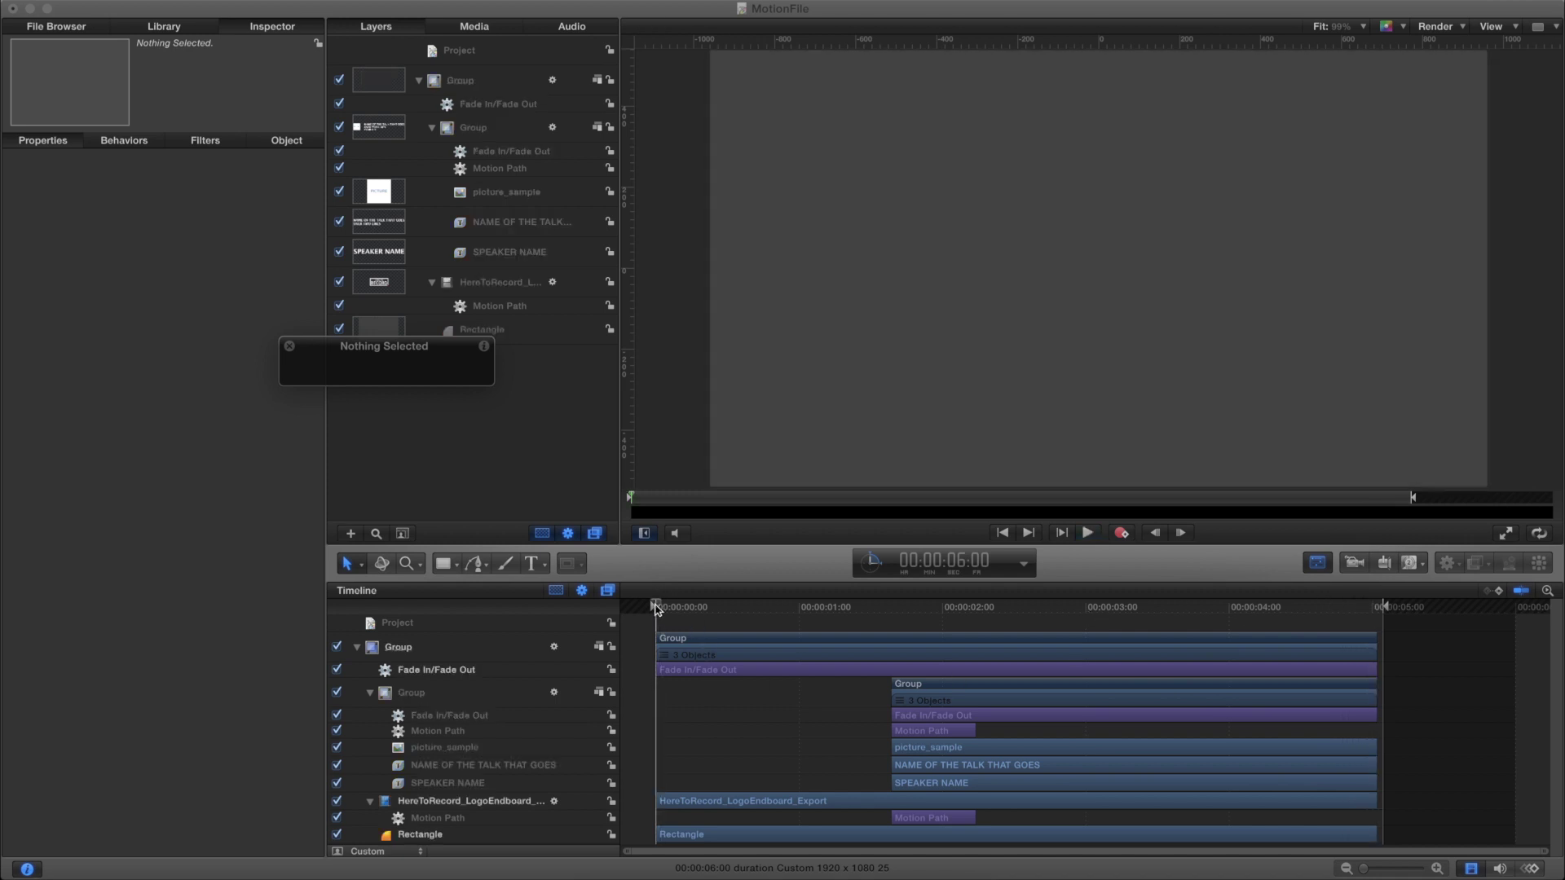
pyautogui.moveTo(748, 609); pyautogui.dragTo(1377, 618)
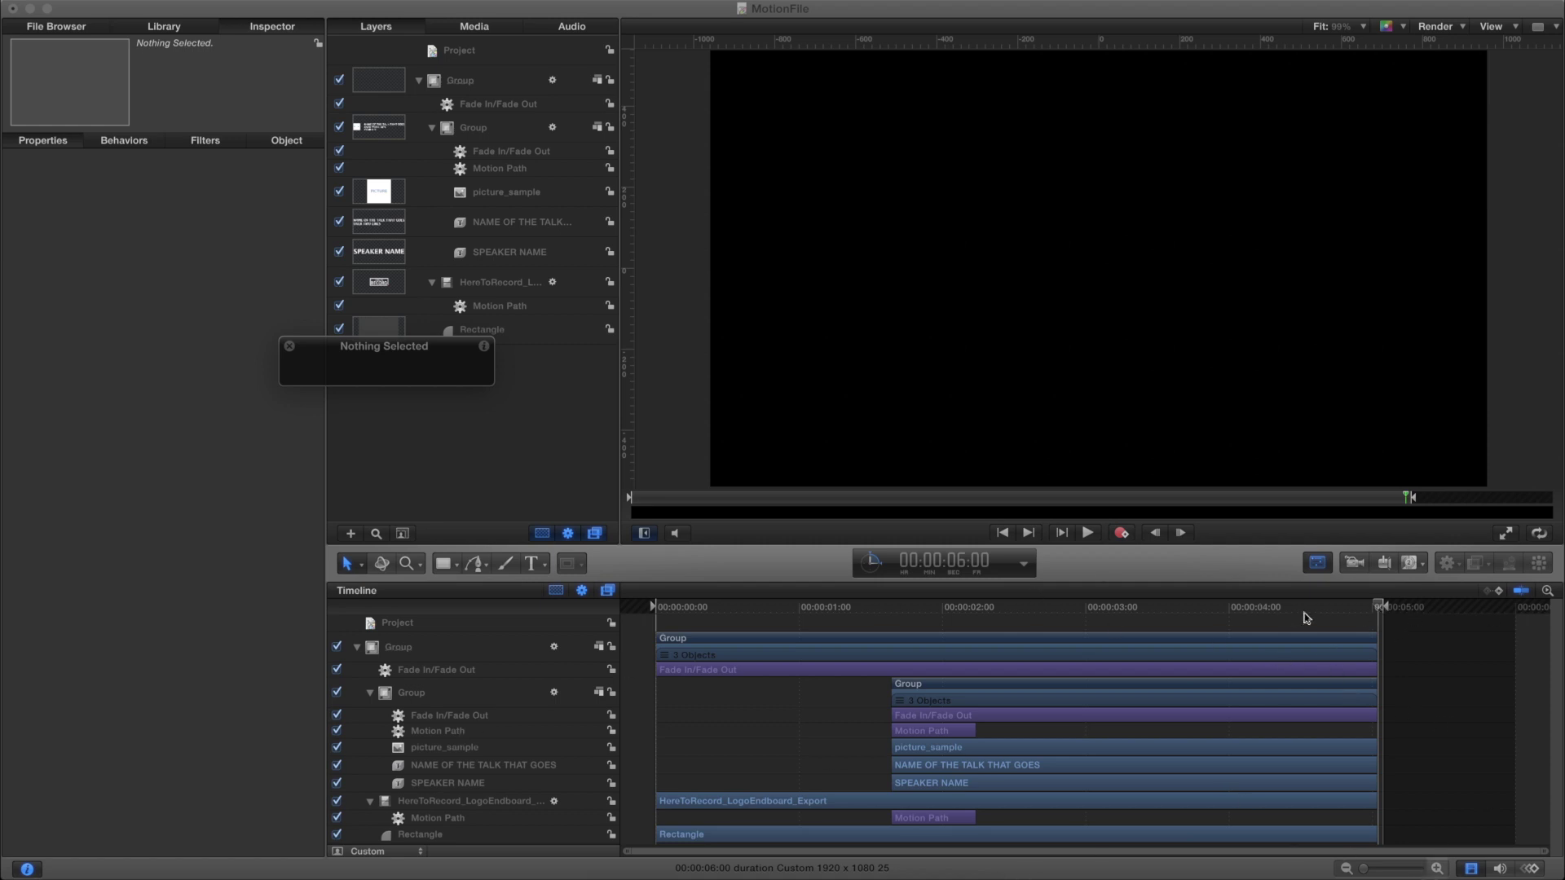
pyautogui.moveTo(1371, 610)
pyautogui.mouseDown()
pyautogui.moveTo(1354, 609)
pyautogui.moveTo(1379, 613)
pyautogui.mouseUp()
# Publish the talk title layer's Text parameter from Inspector > Text
pyautogui.click(512, 770)
pyautogui.click(1000, 611)
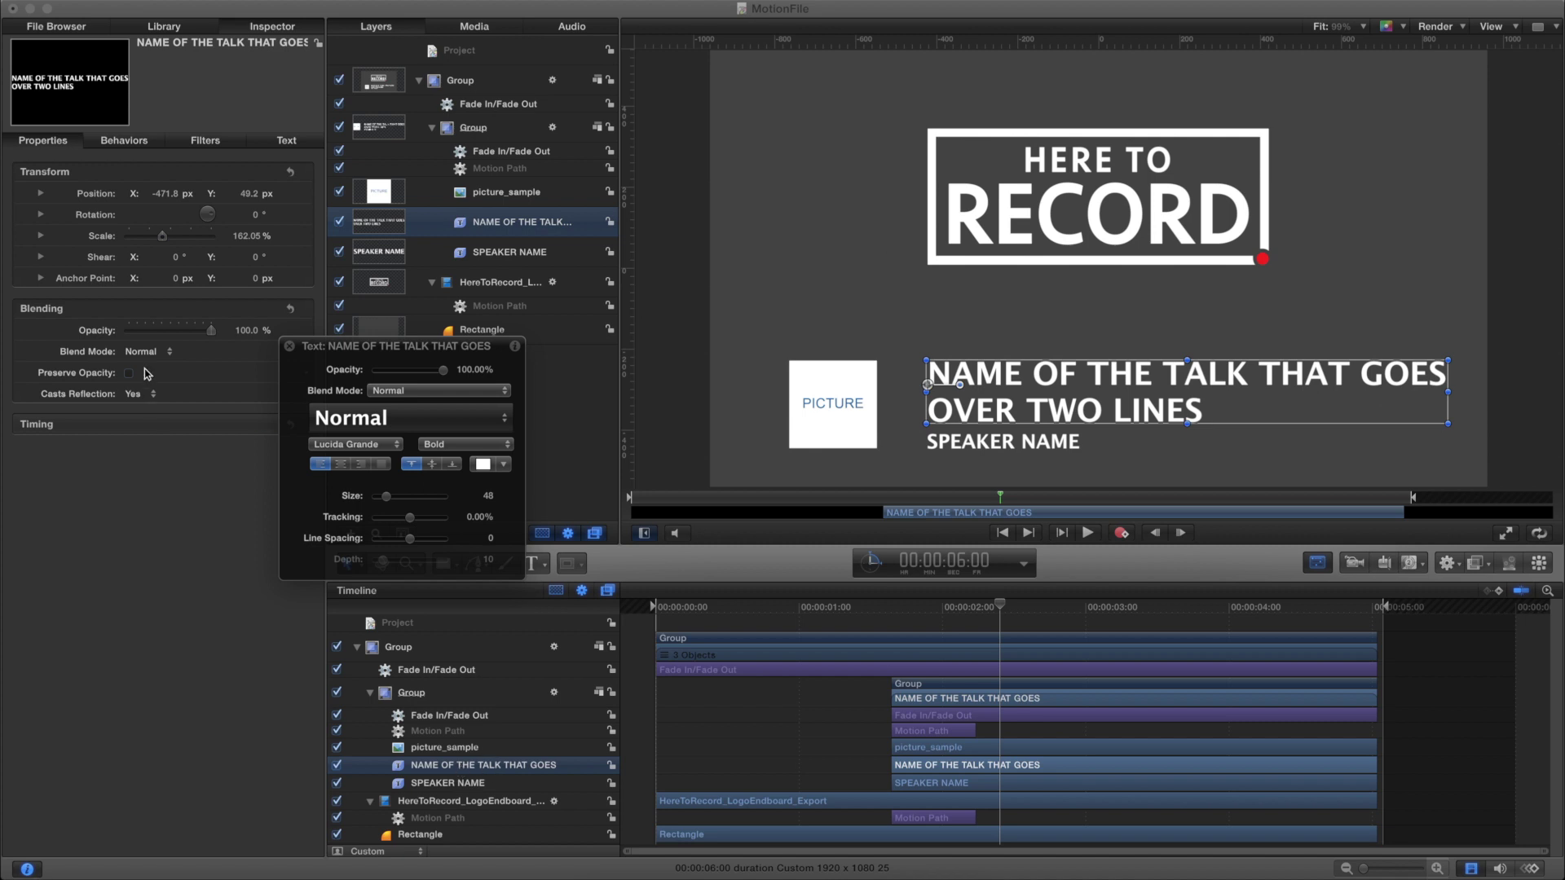
pyautogui.moveTo(356, 353); pyautogui.dragTo(436, 289)
pyautogui.click(289, 141)
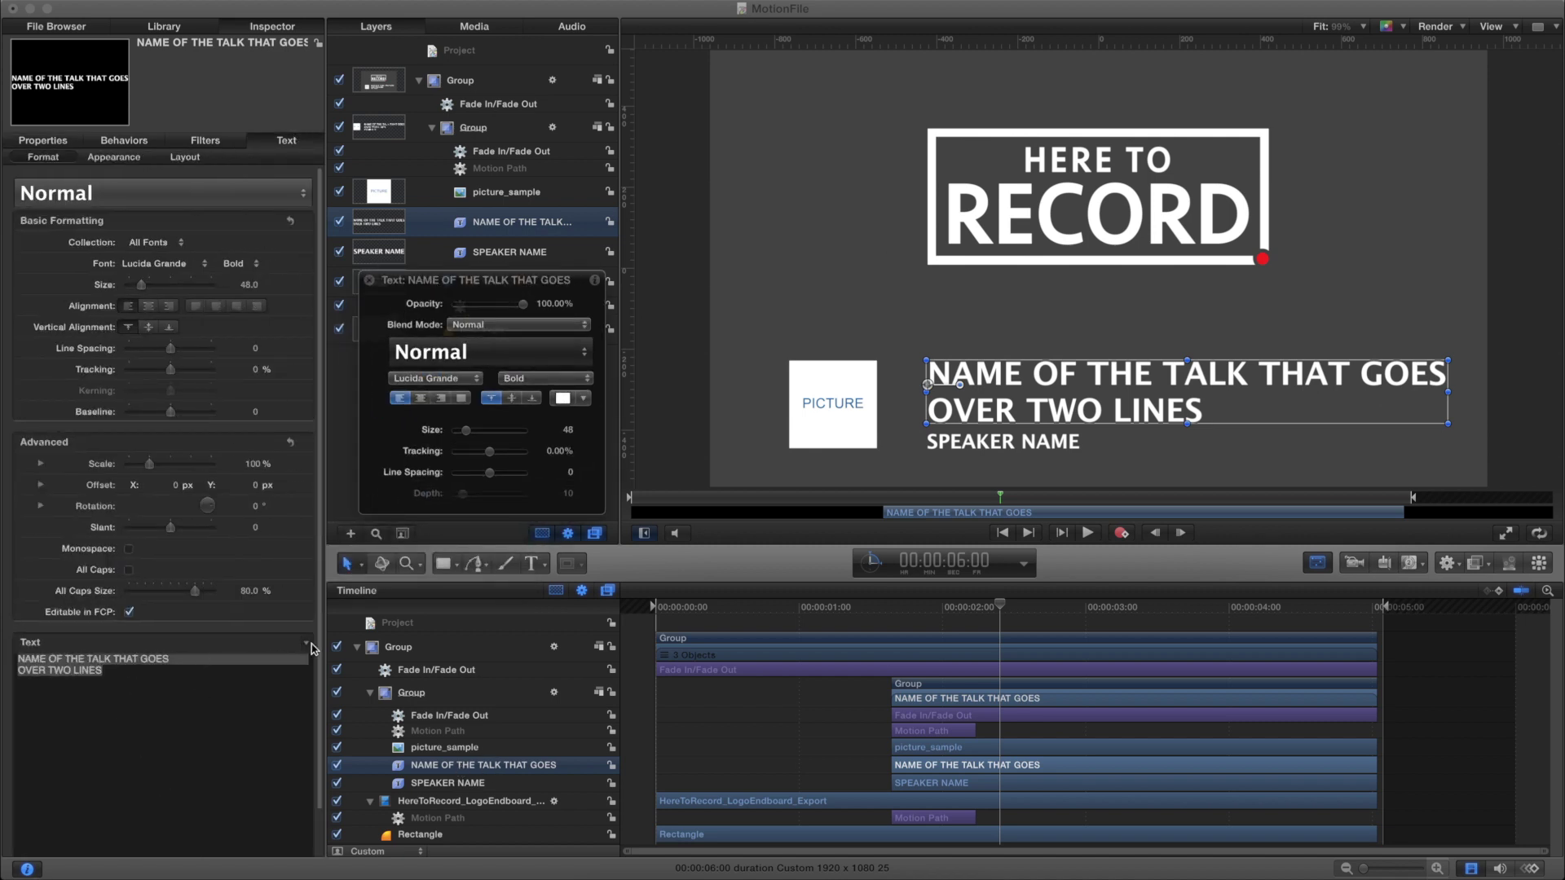
pyautogui.click(310, 645)
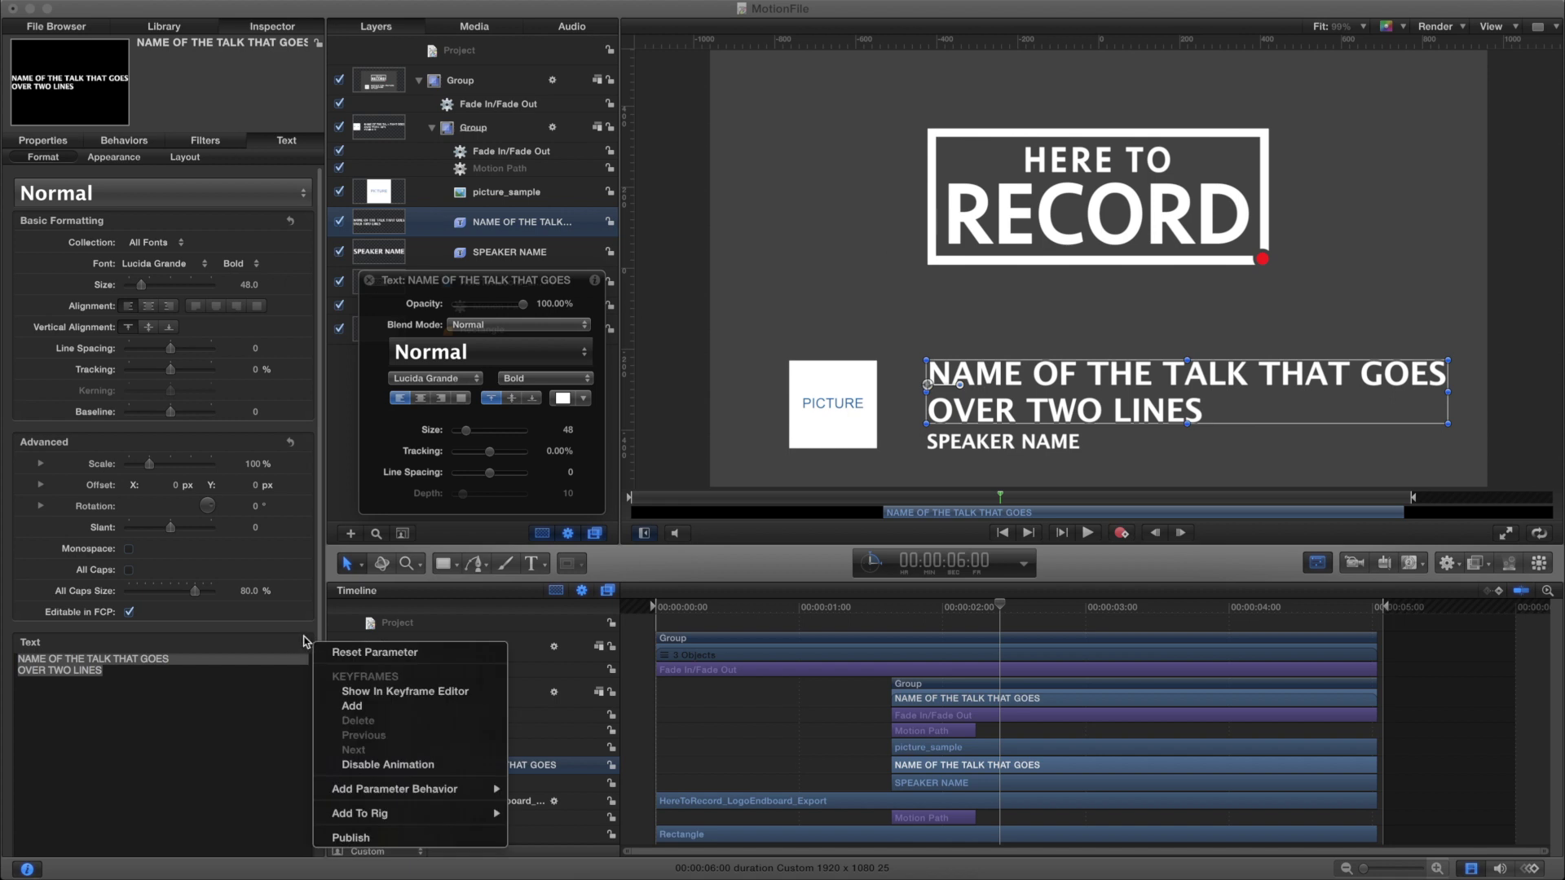
pyautogui.click(351, 838)
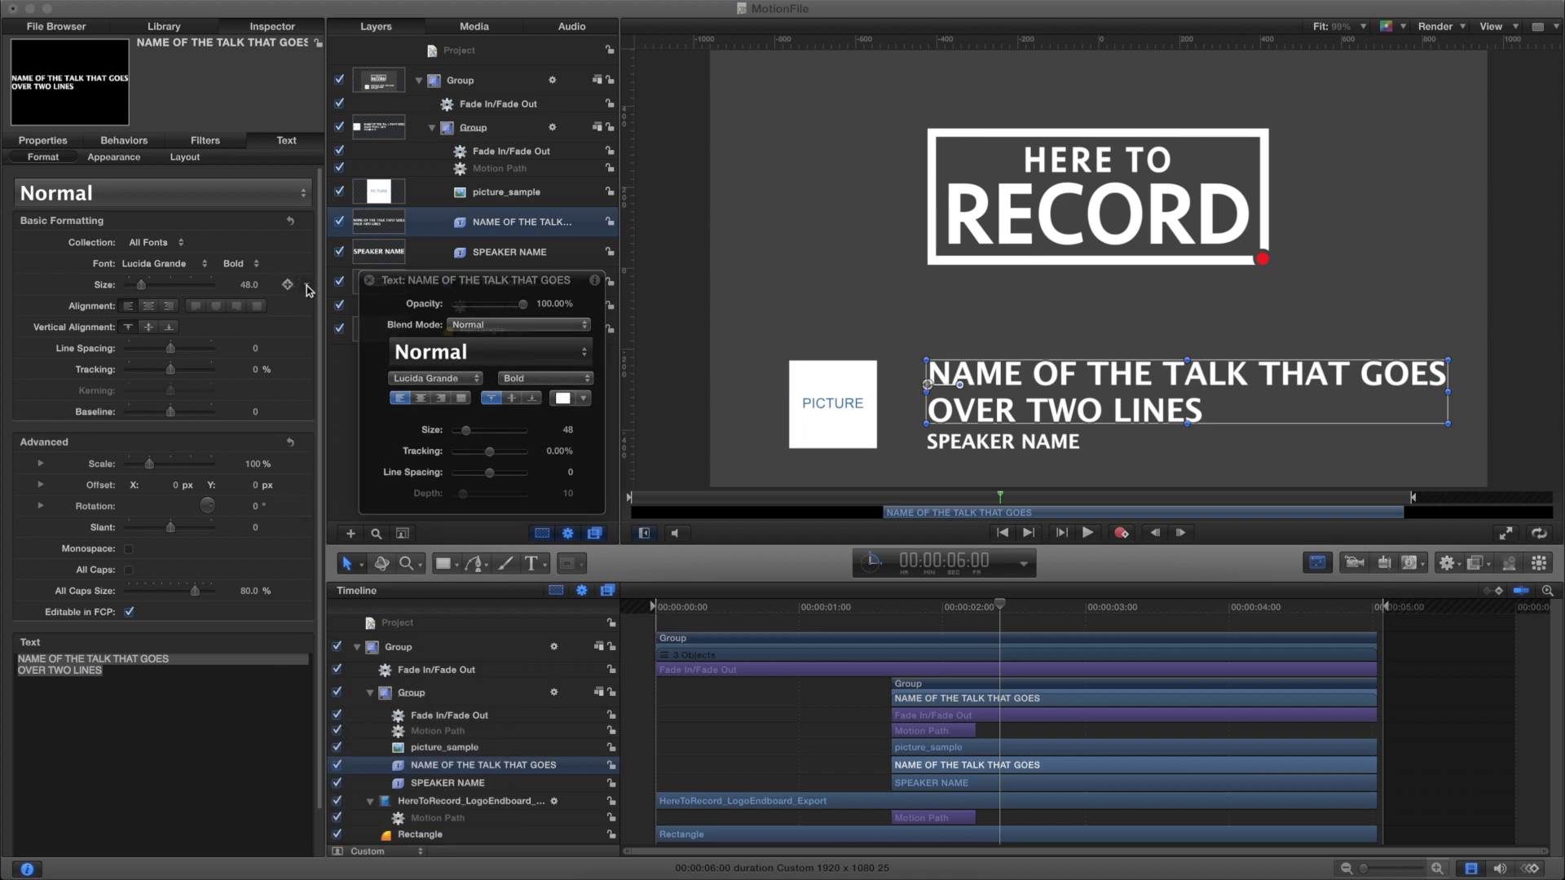
# Publish the title's text Size, then publish the SPEAKER NAME layer's Text parameter
pyautogui.click(307, 286)
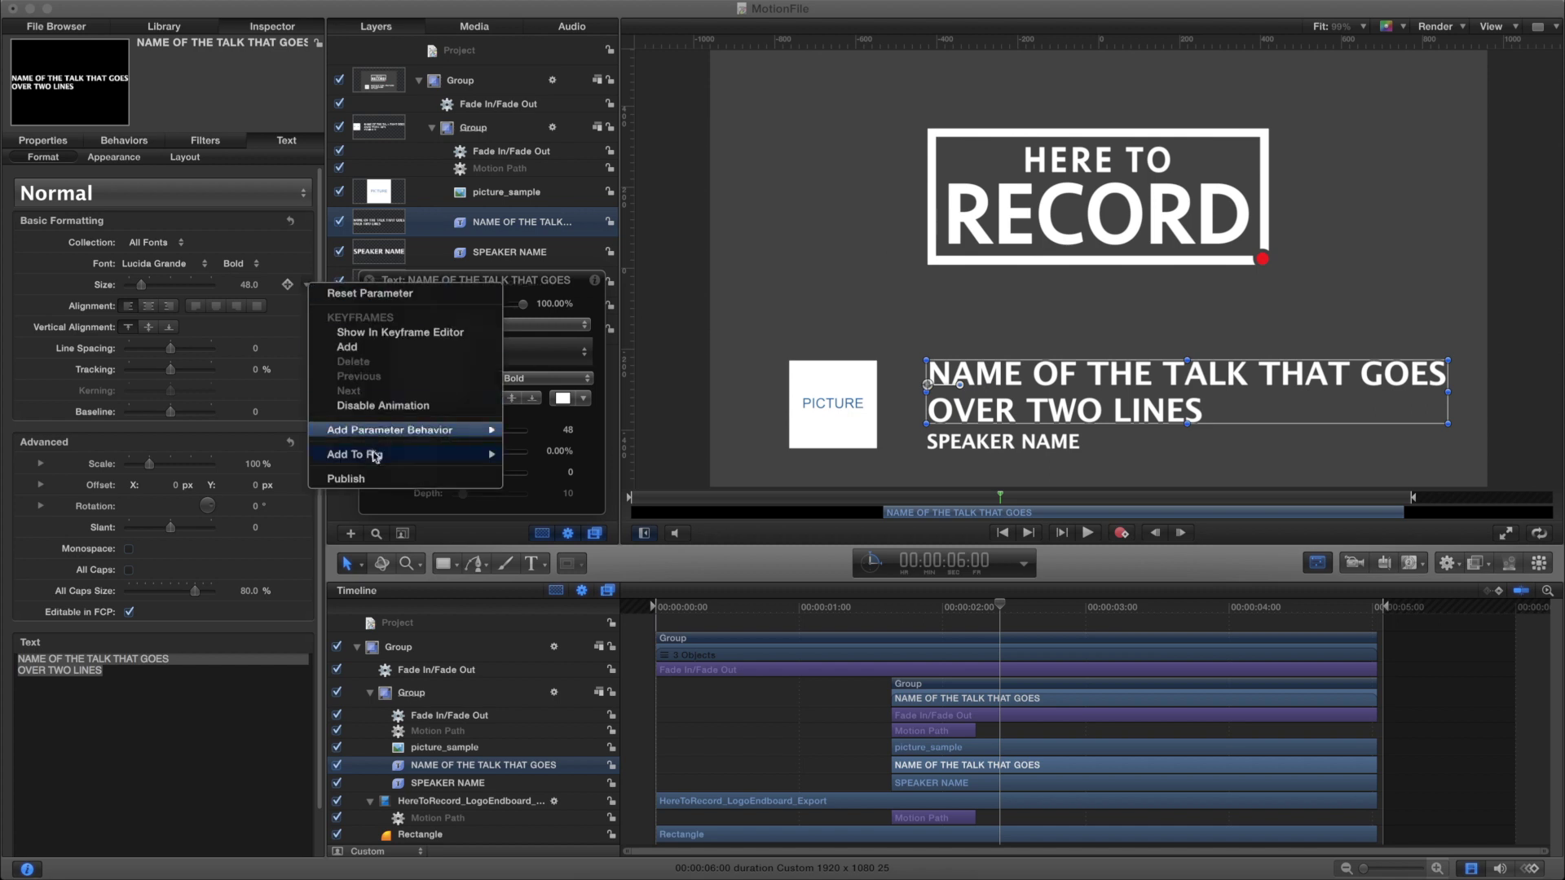
pyautogui.click(346, 481)
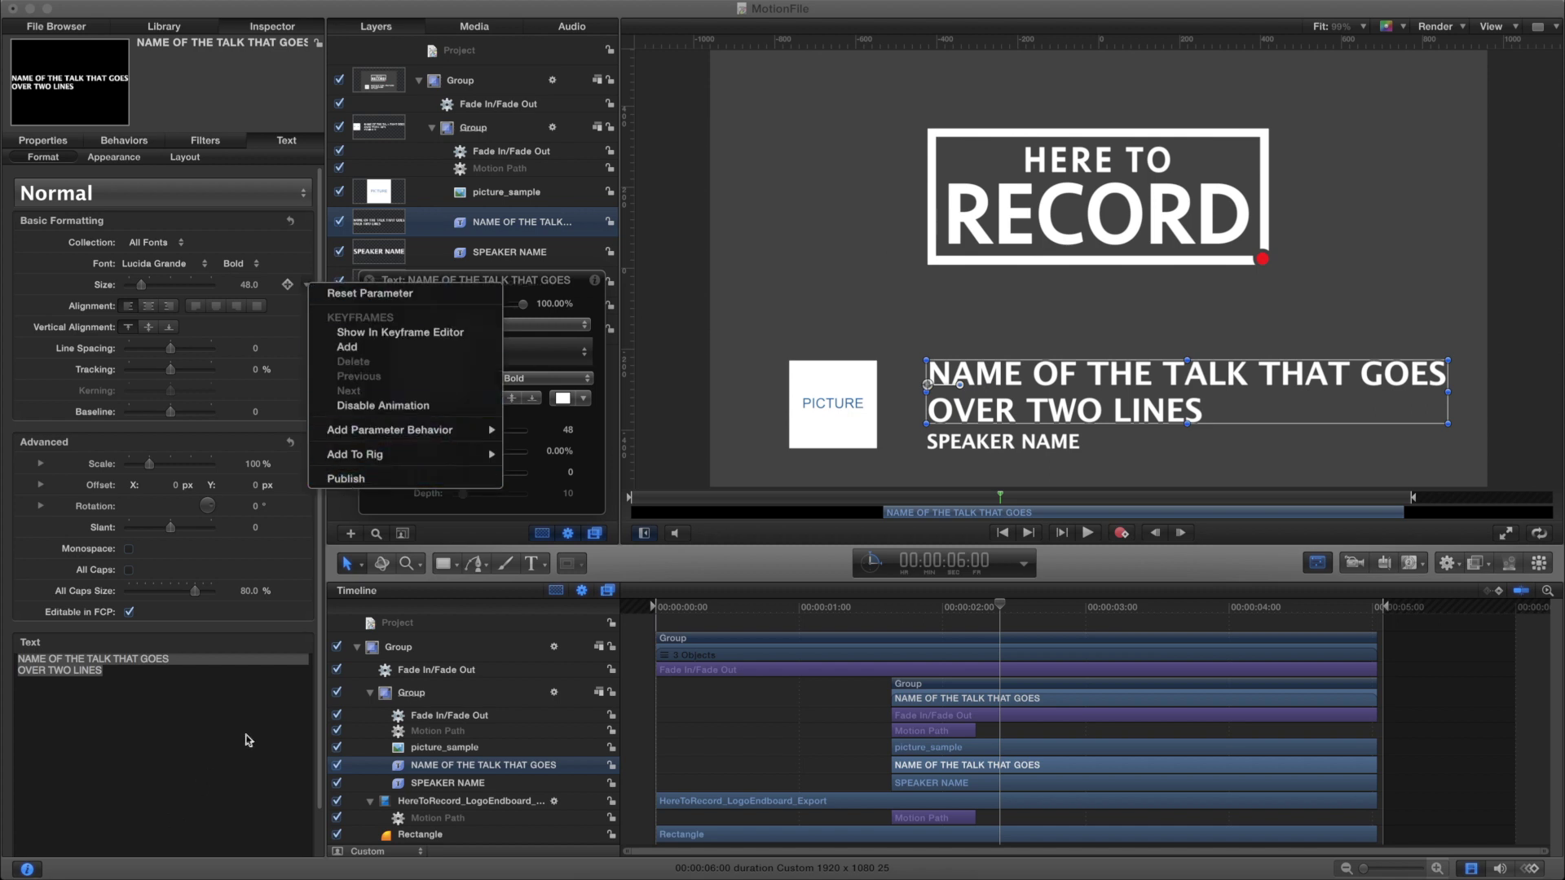
pyautogui.click(471, 782)
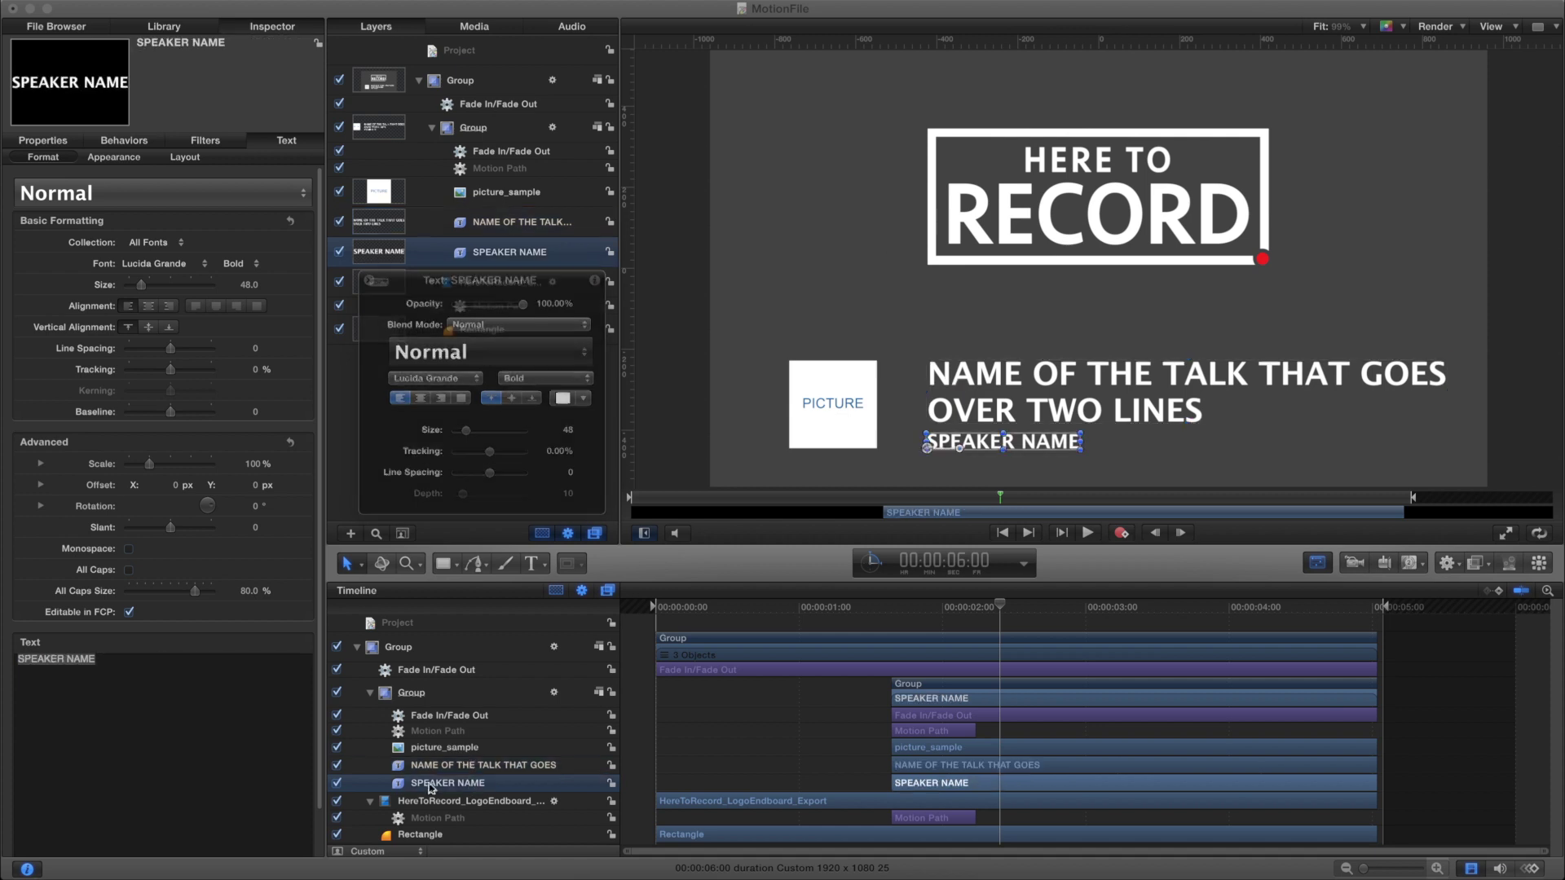
pyautogui.rightClick(303, 646)
pyautogui.click(358, 837)
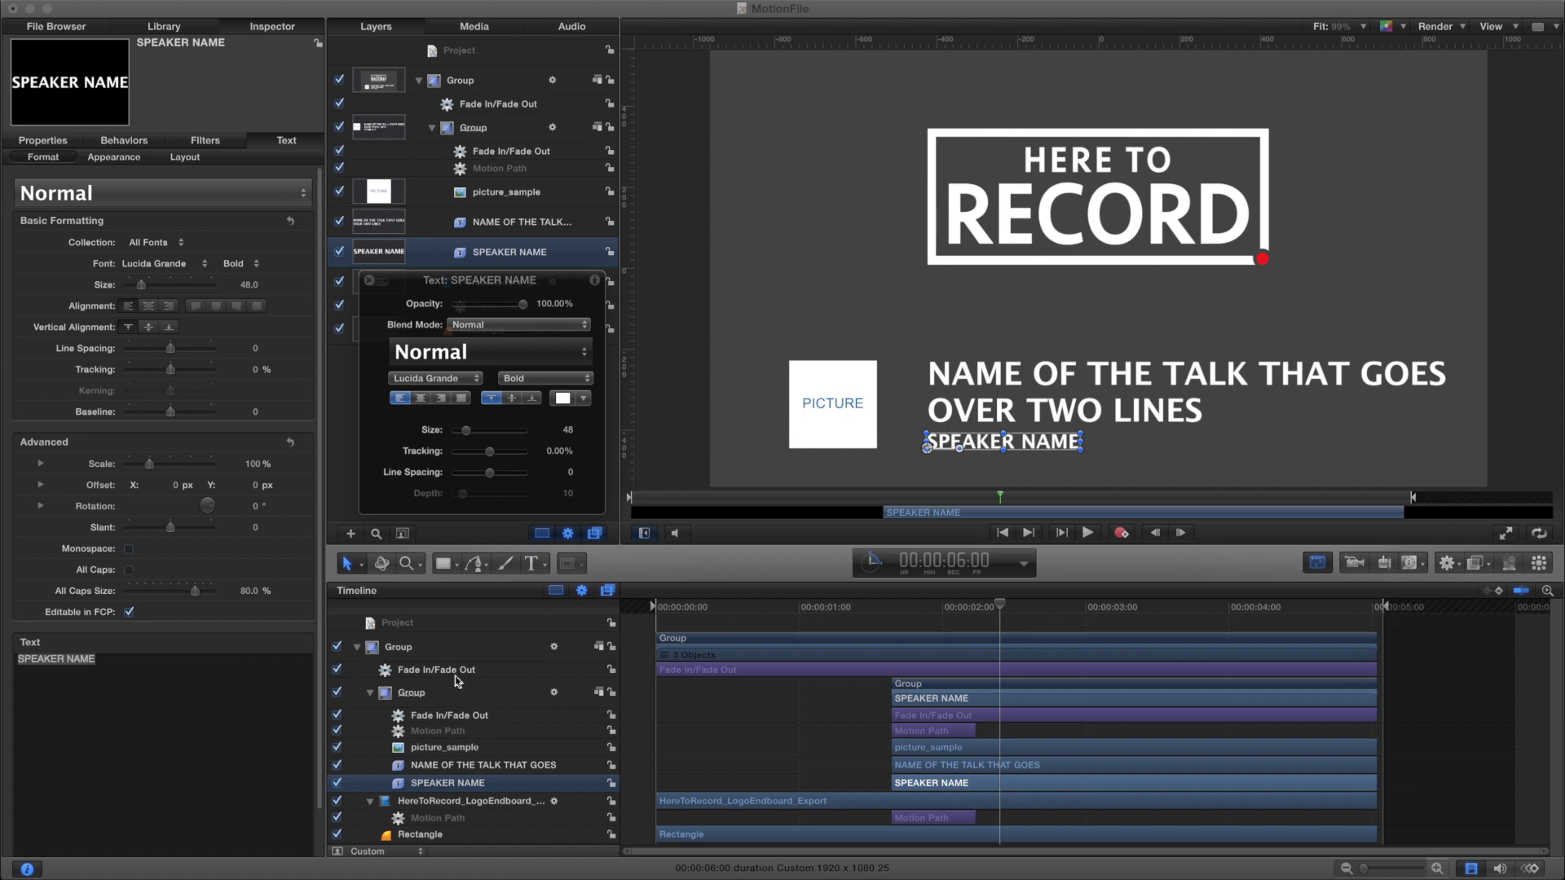
# Switch on Drop Zone for picture_sample in Inspector > Image and publish that parameter
pyautogui.click(446, 747)
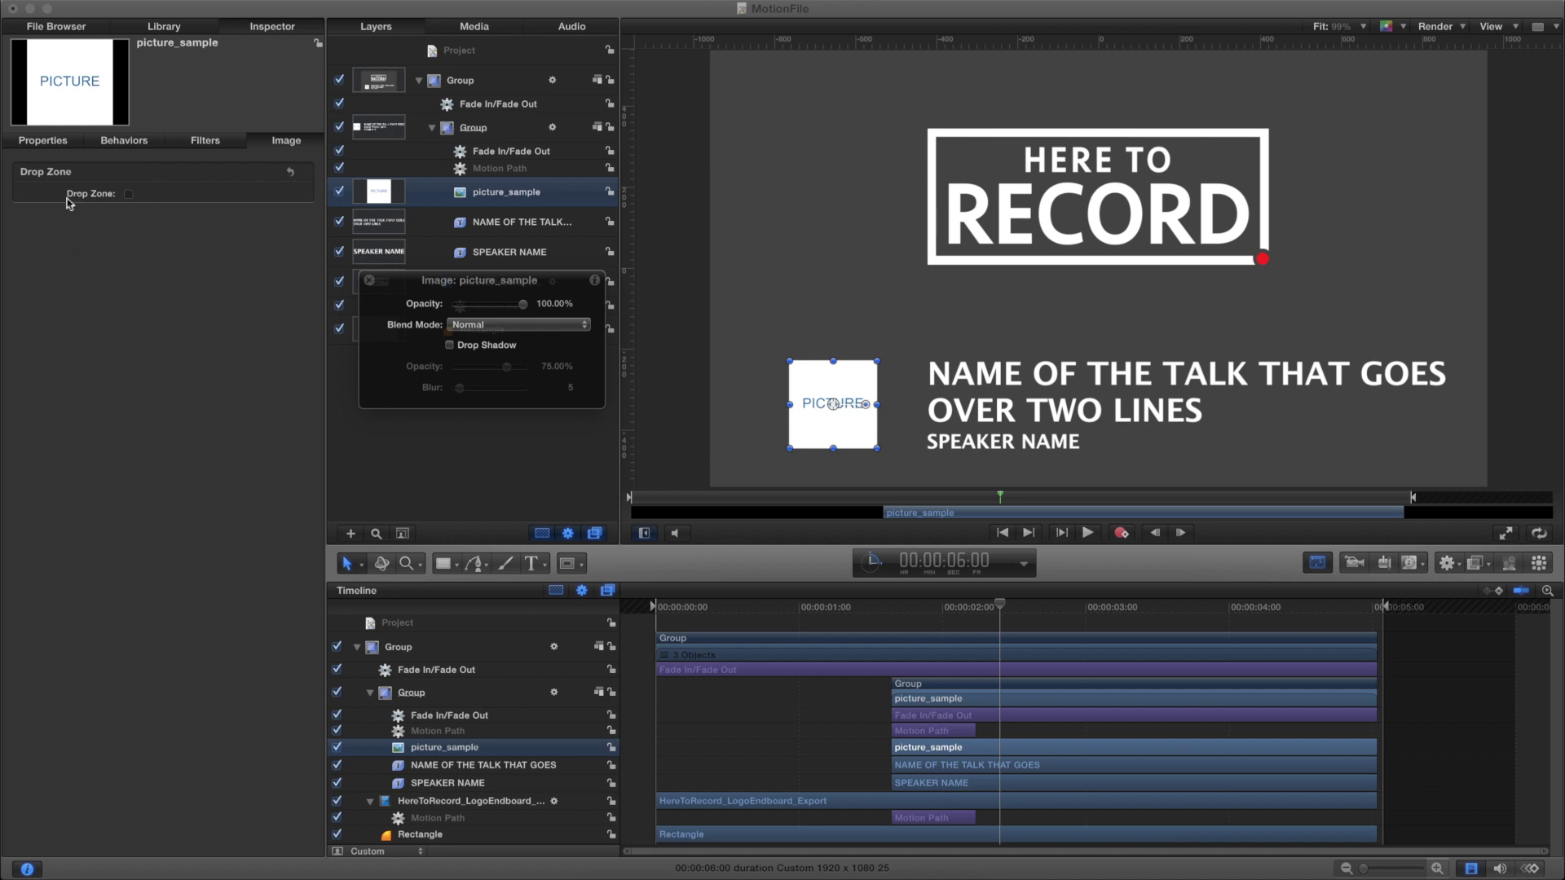
pyautogui.click(128, 193)
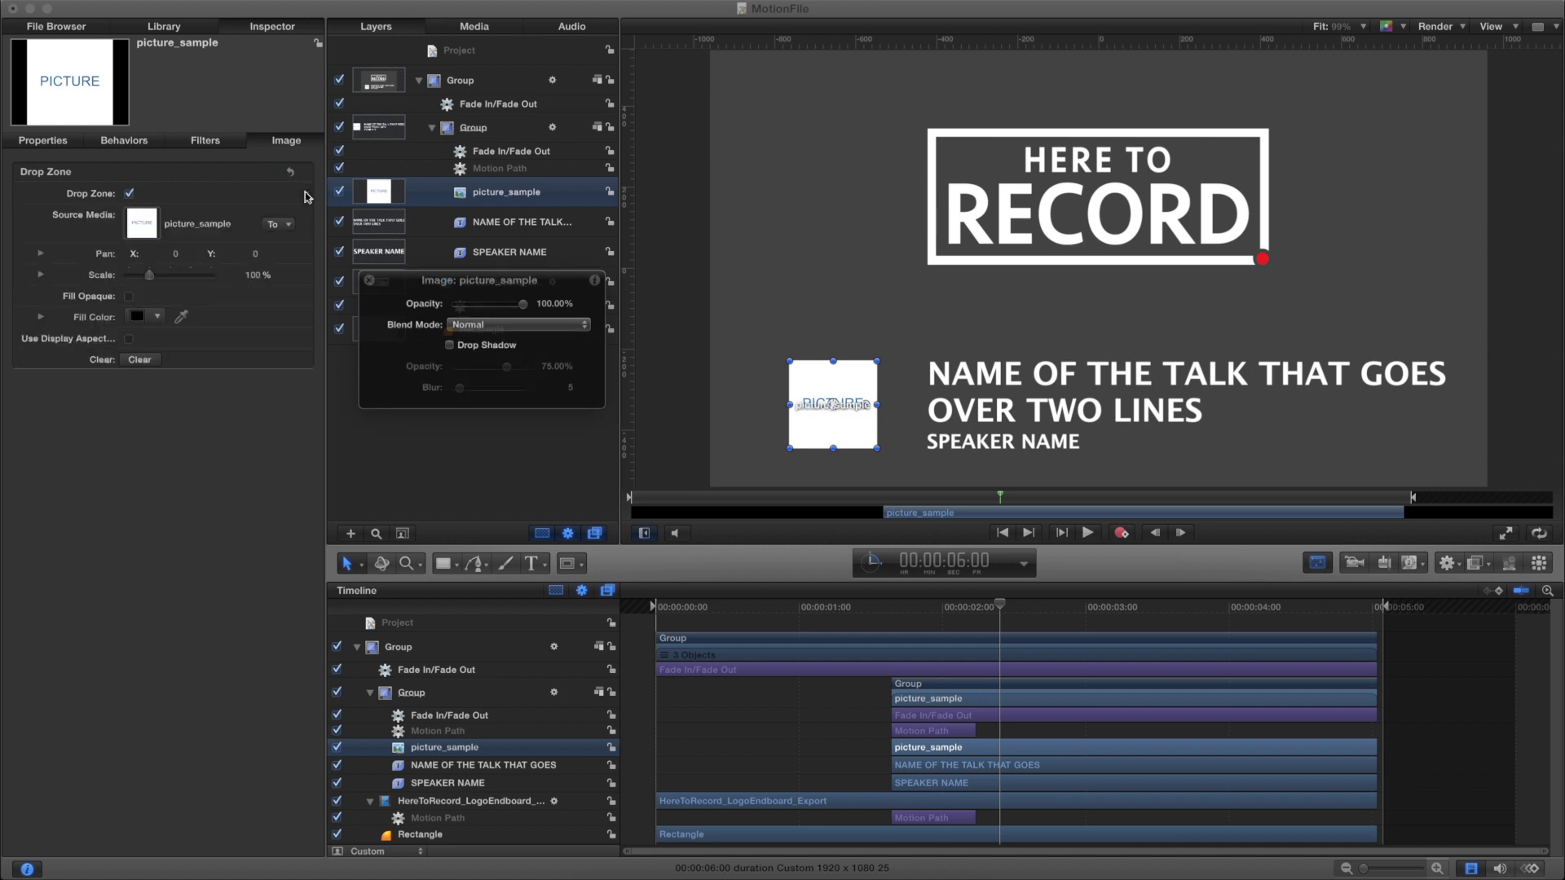
pyautogui.rightClick(307, 197)
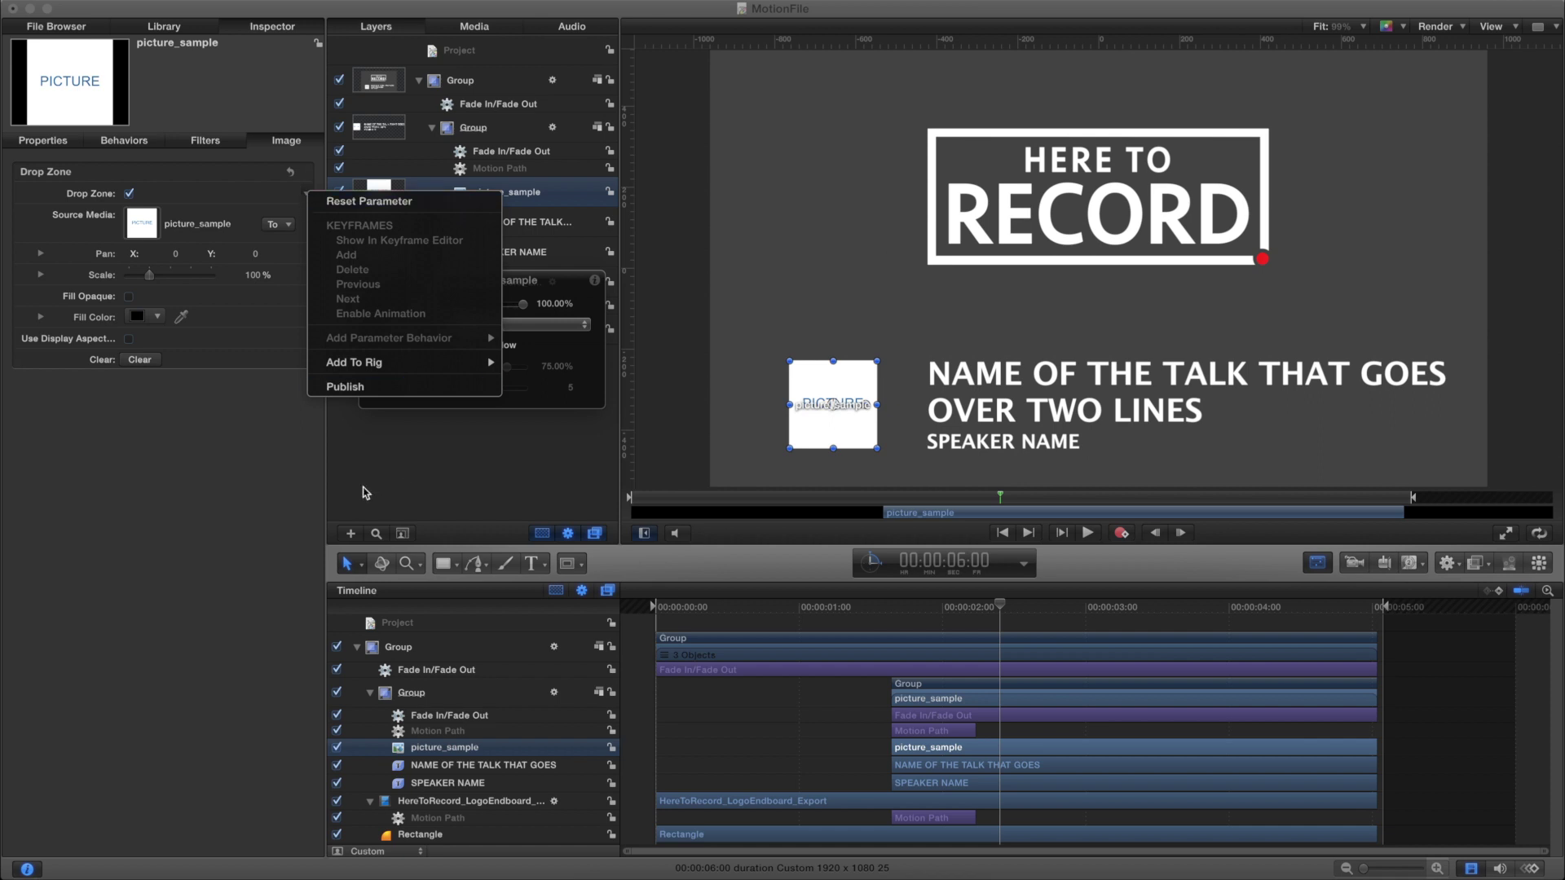
pyautogui.click(344, 387)
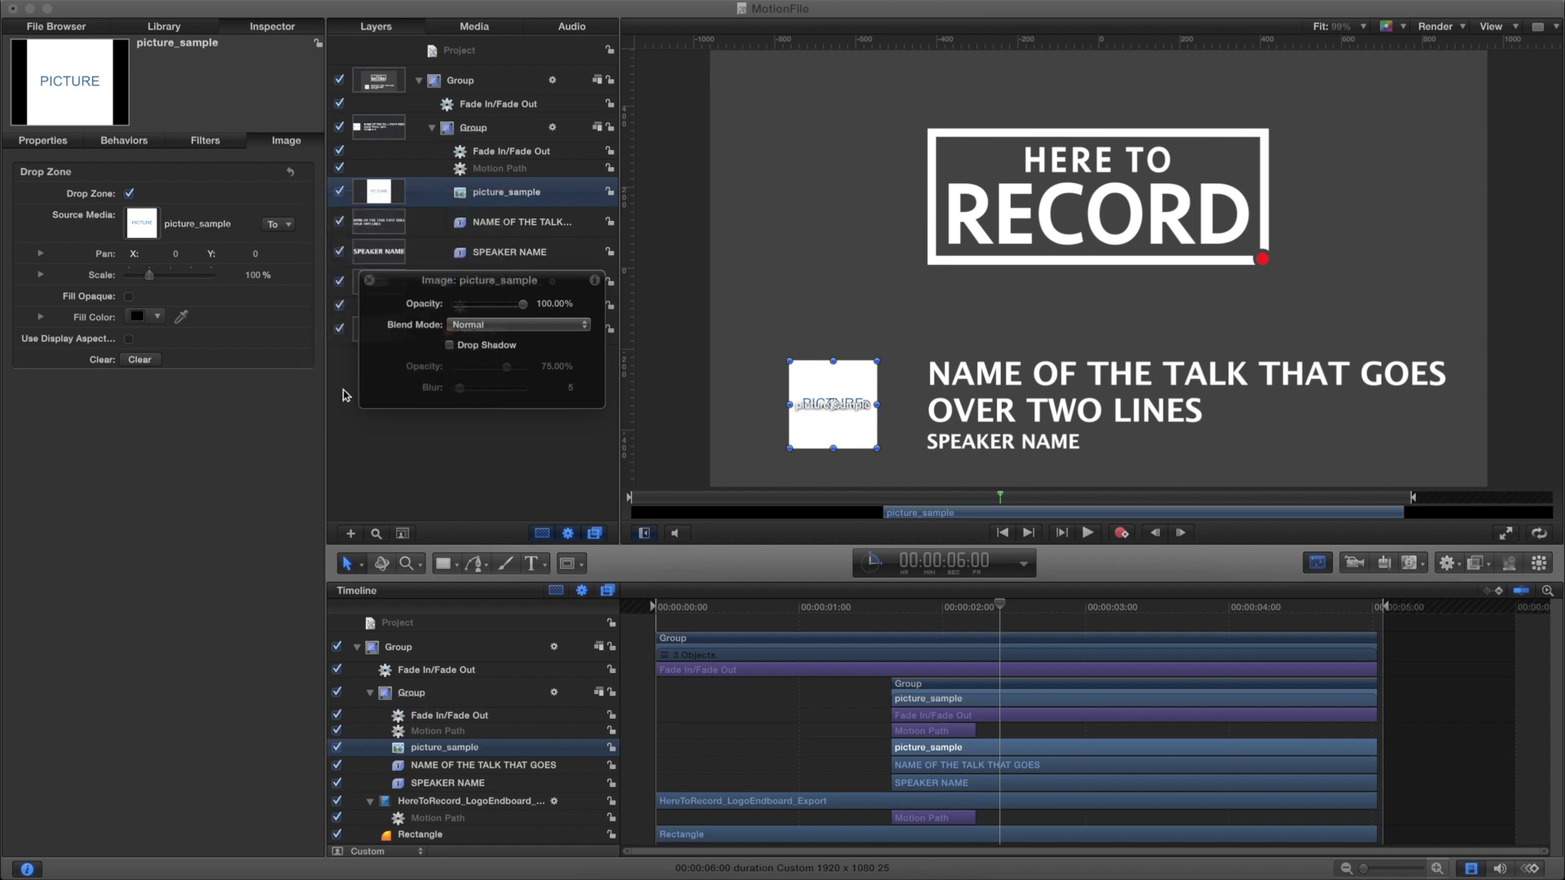
pyautogui.moveTo(934, 608); pyautogui.dragTo(1033, 607)
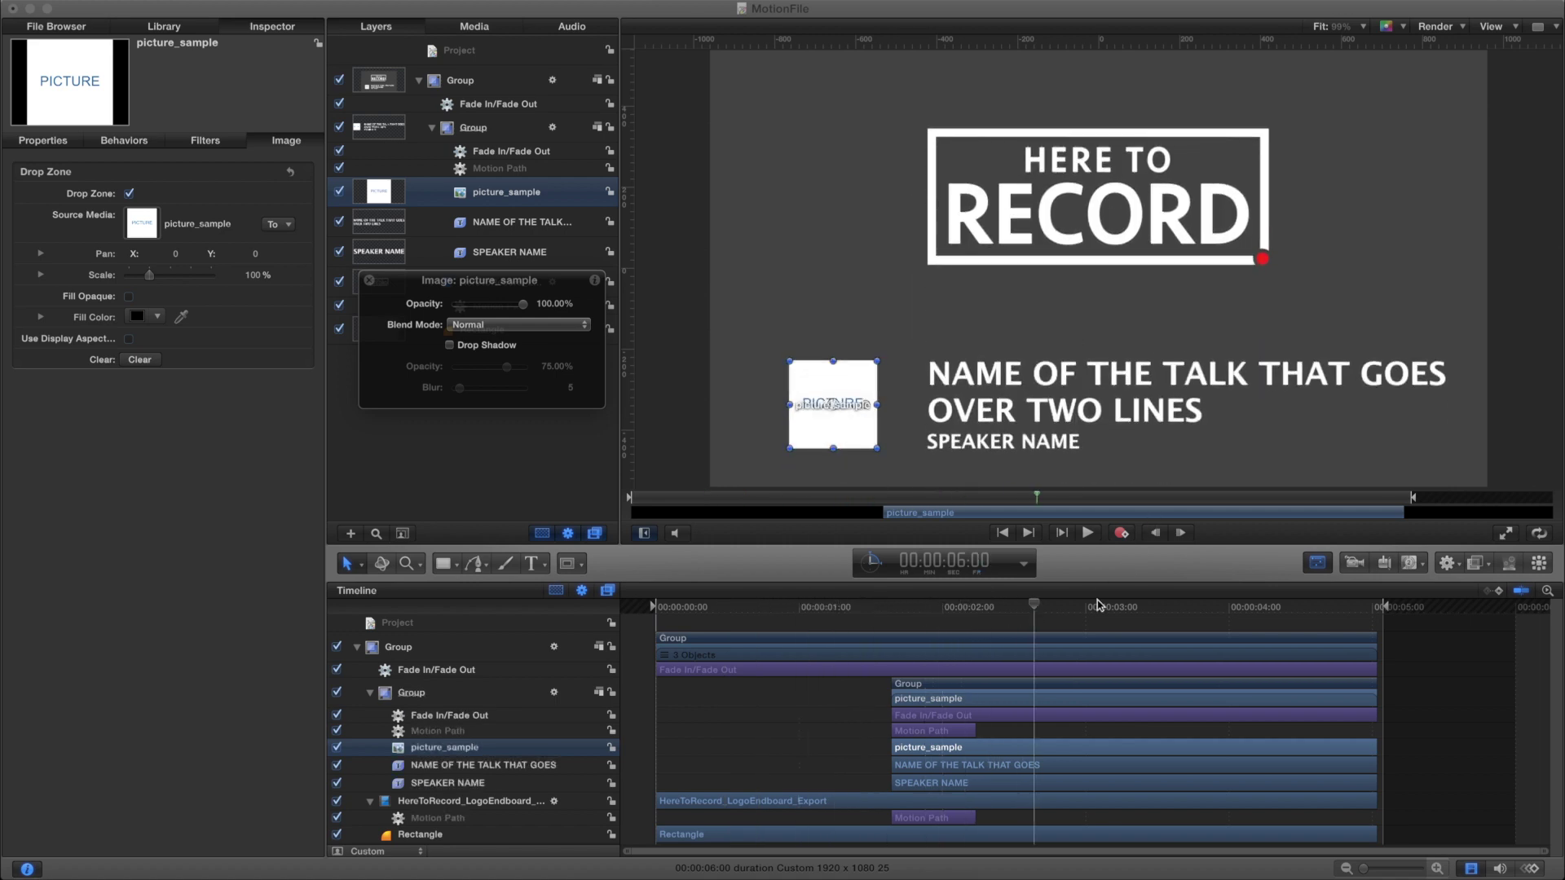
# Use File > Publish Template to publish ShowAndTell_Test as a Final Cut Pro generator under Here to Record Custom
pyautogui.click(123, 0)
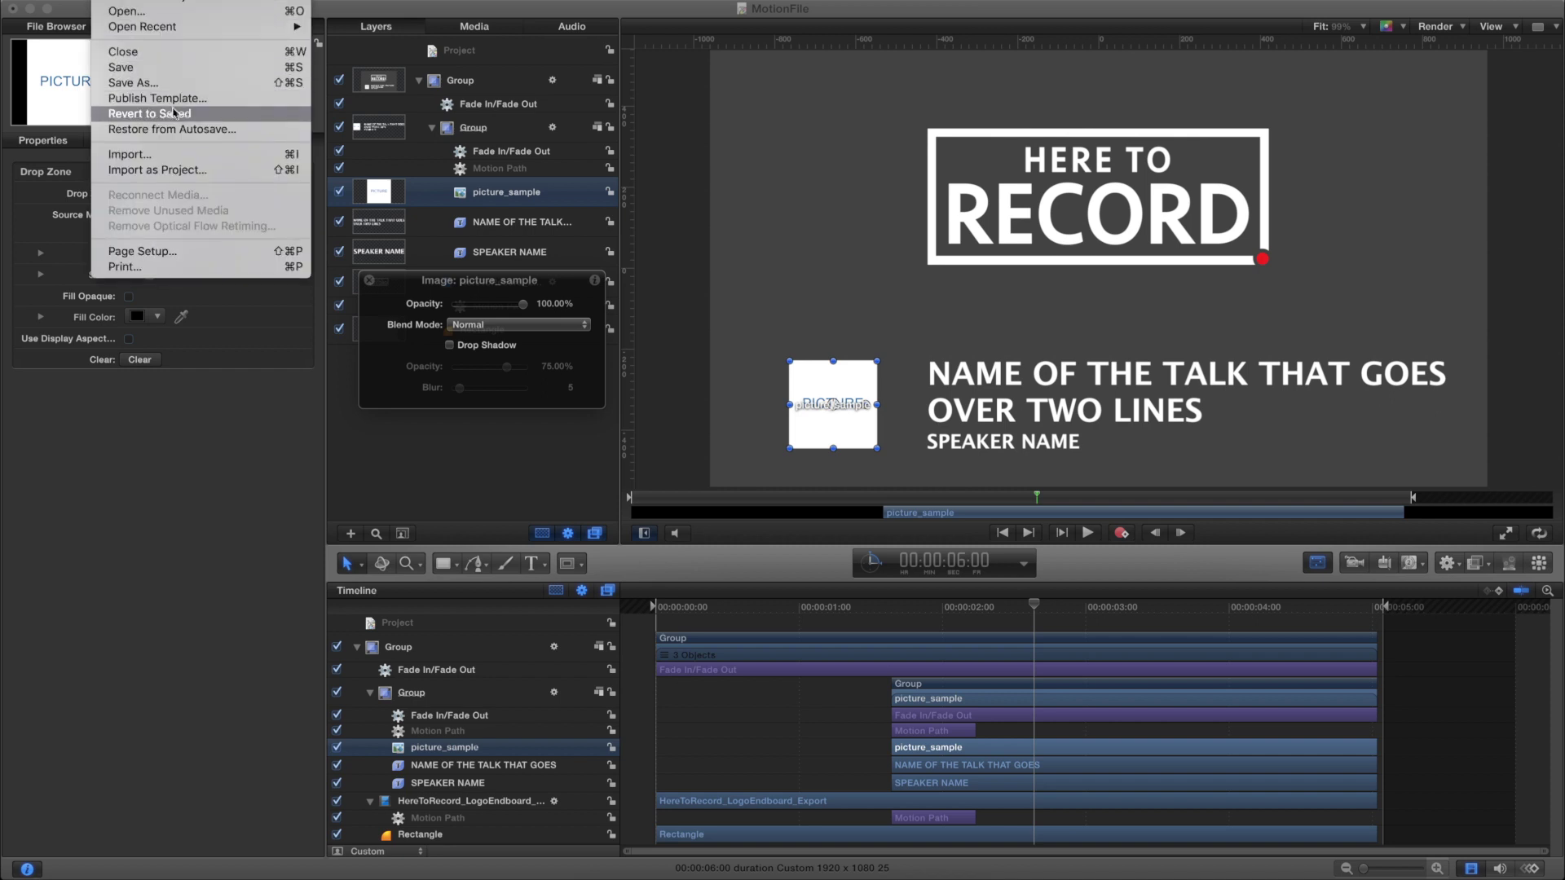
pyautogui.click(223, 99)
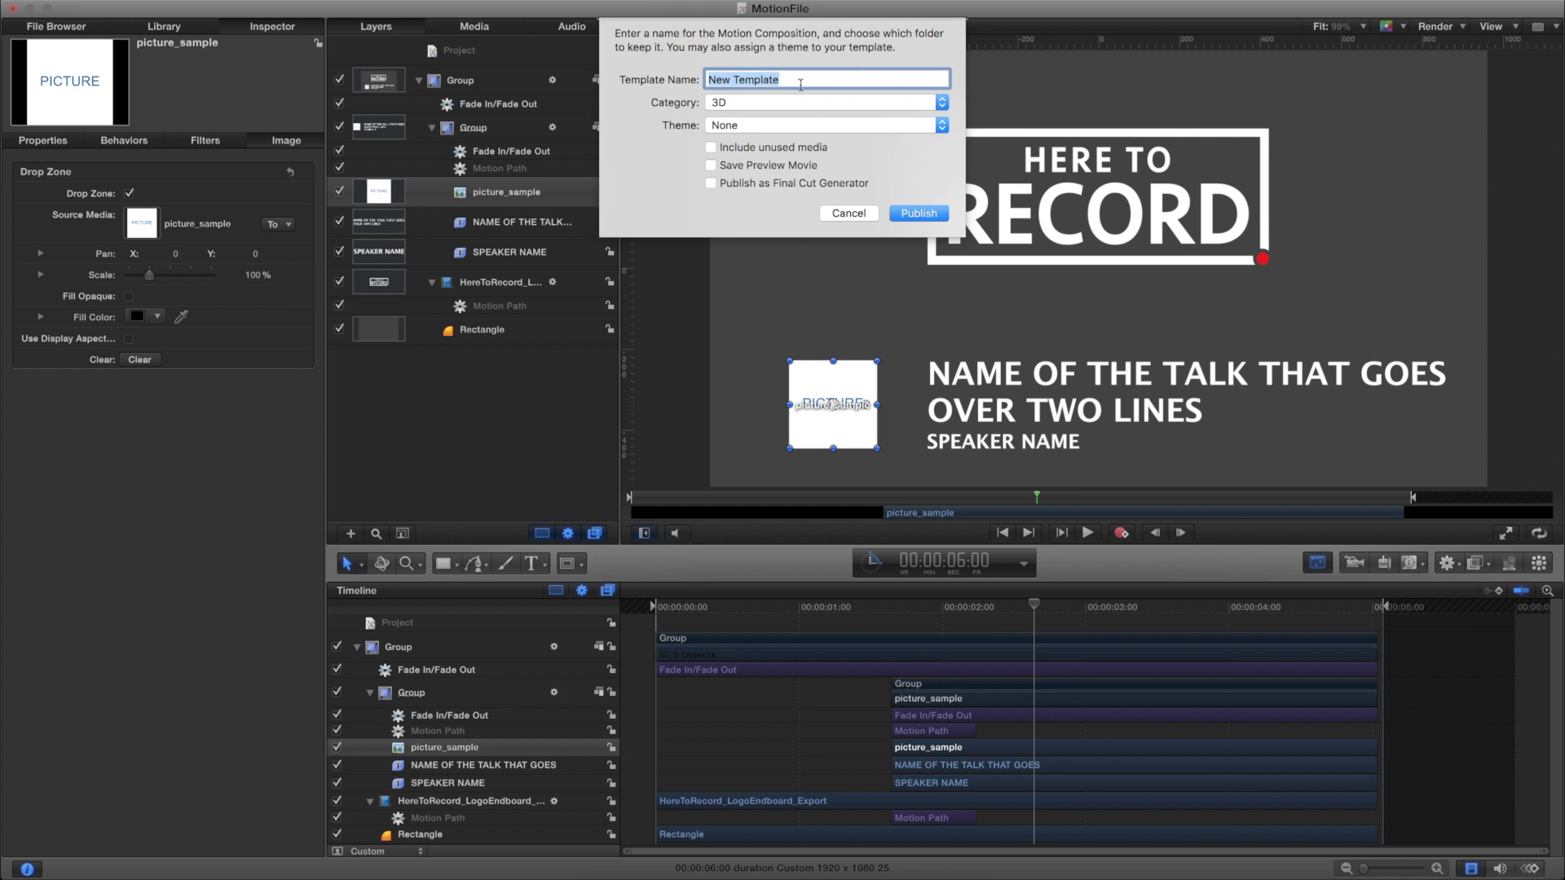
pyautogui.write('ShowAndTell_Test')
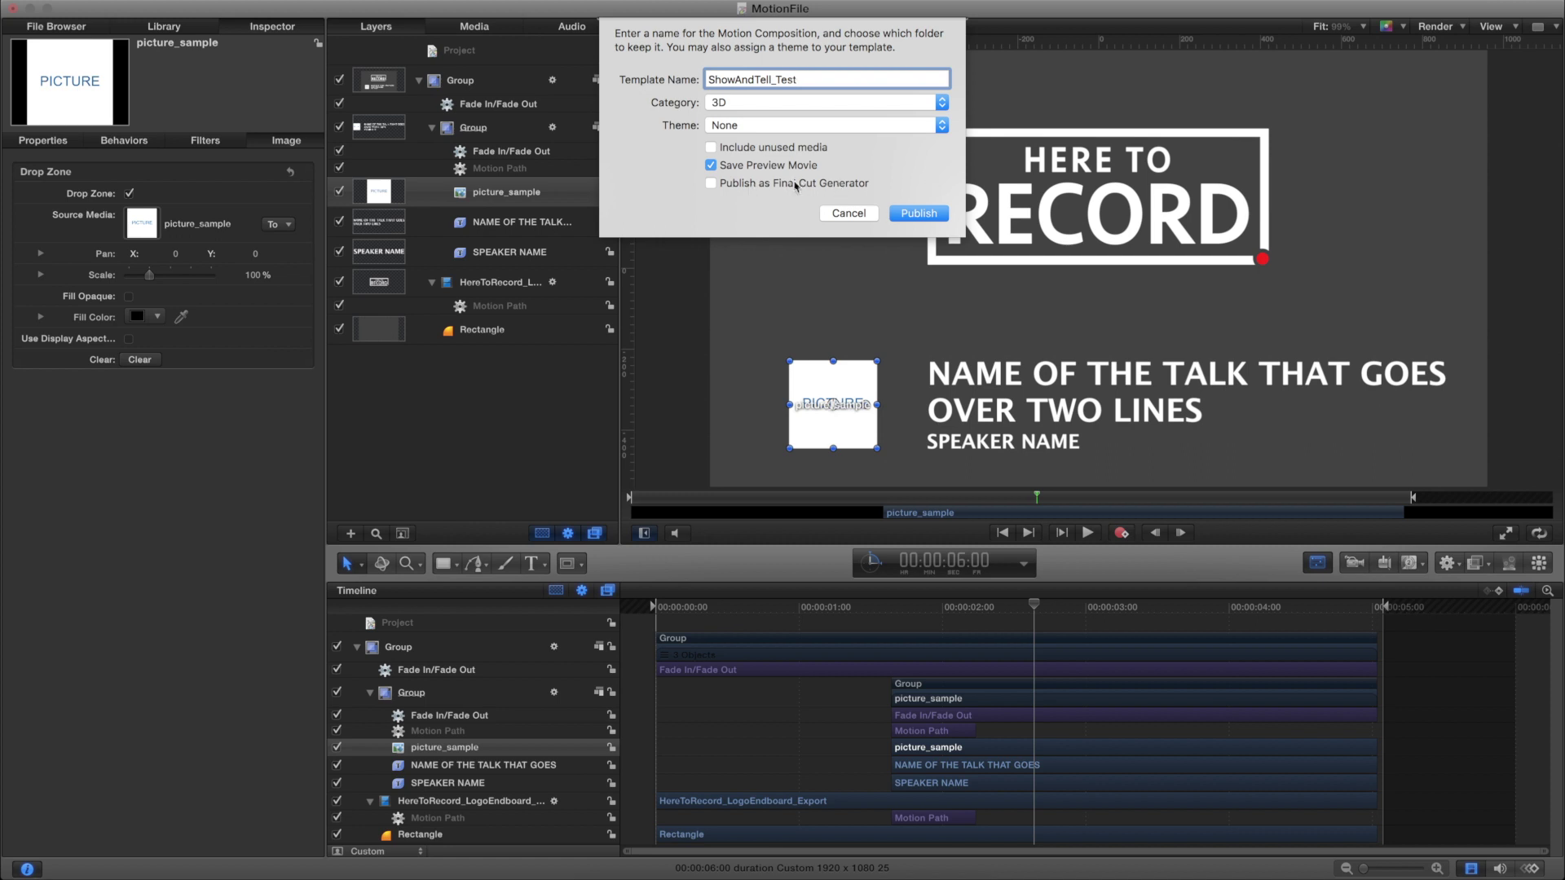
pyautogui.click(742, 185)
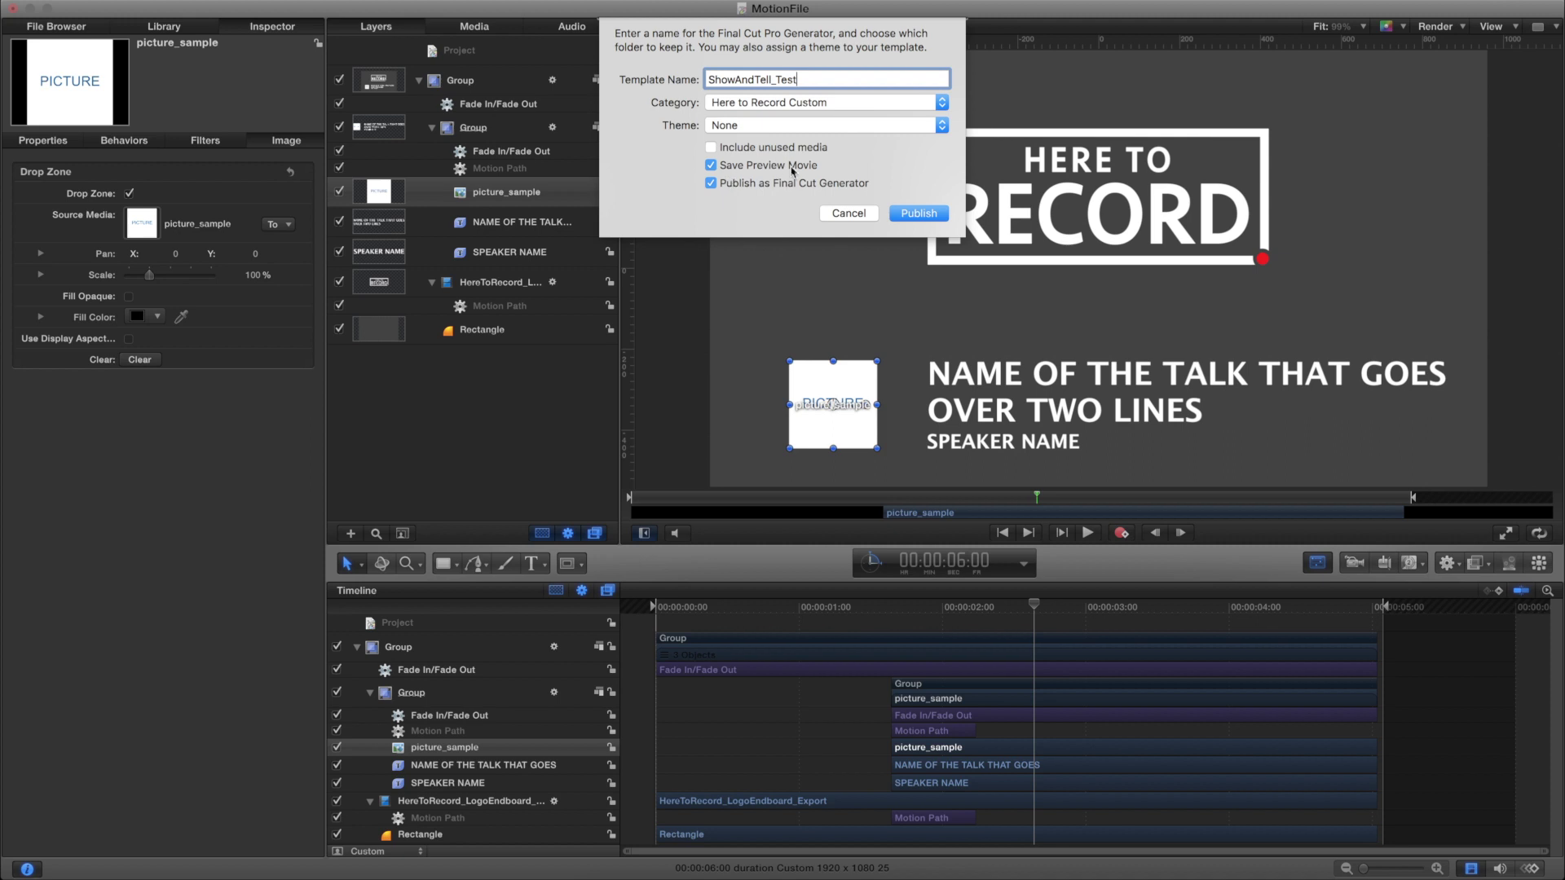
pyautogui.click(718, 102)
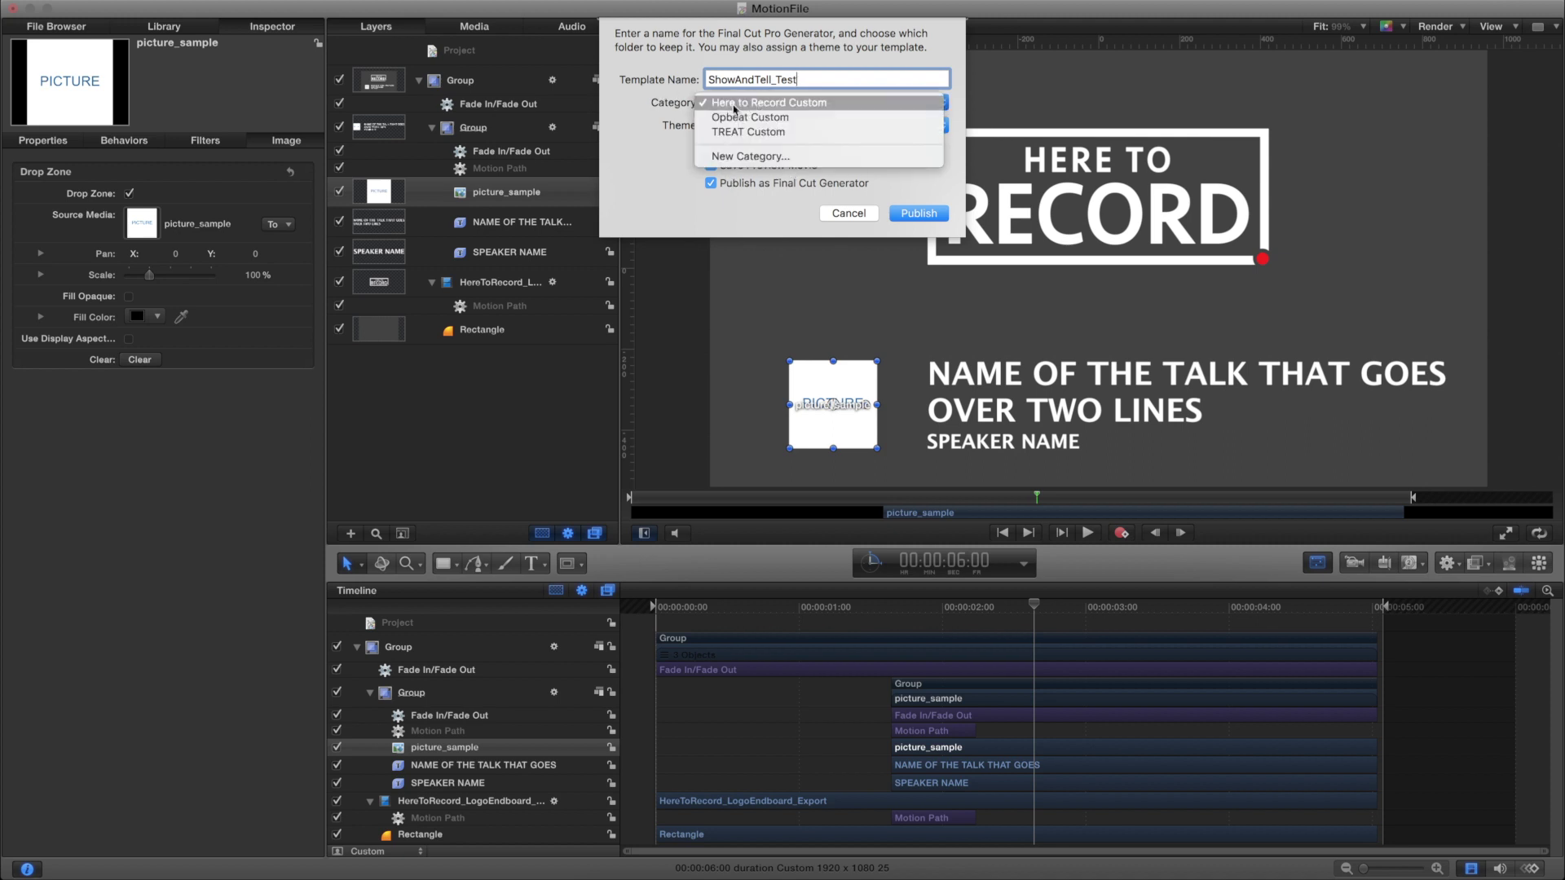
pyautogui.click(895, 114)
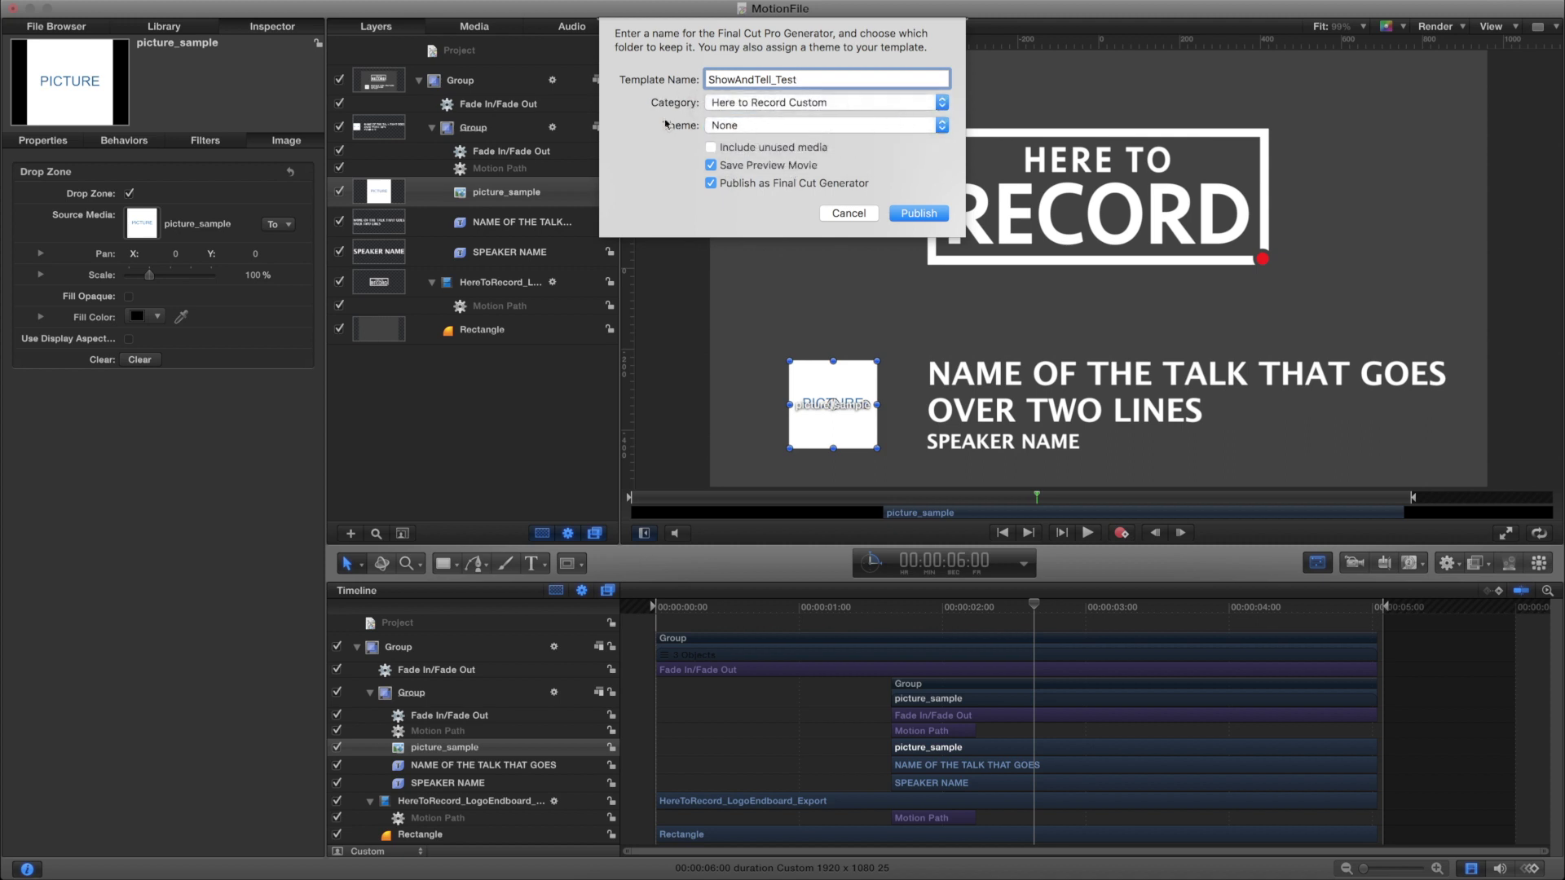
pyautogui.click(924, 212)
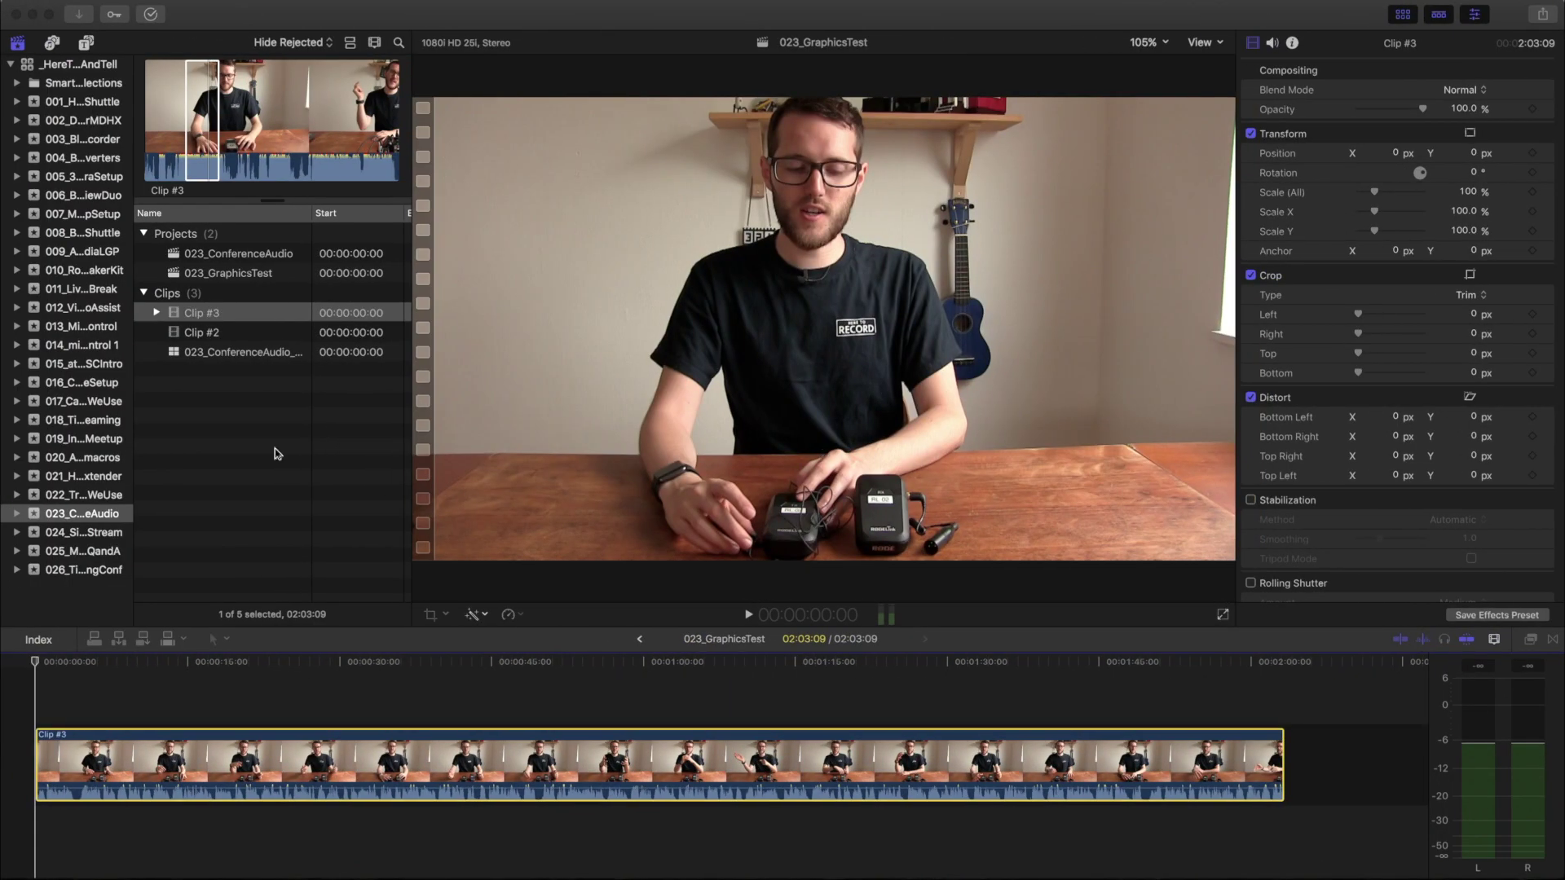
# Open the Titles and Generators browser and select ShowAndTell_Test under Here to Record Custom
pyautogui.click(276, 454)
pyautogui.click(90, 59)
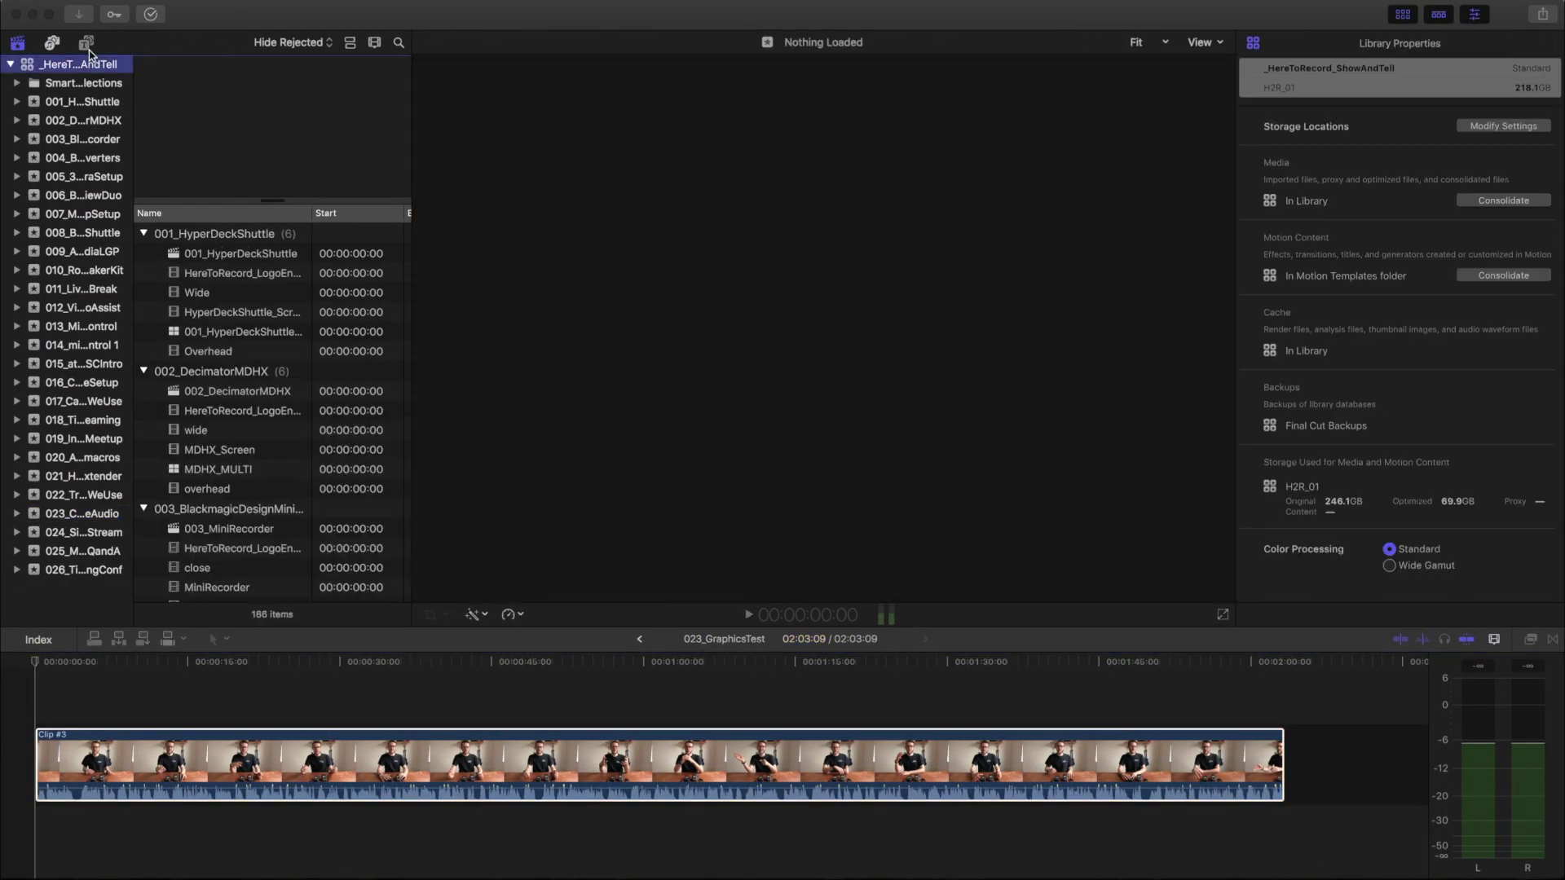
pyautogui.click(86, 43)
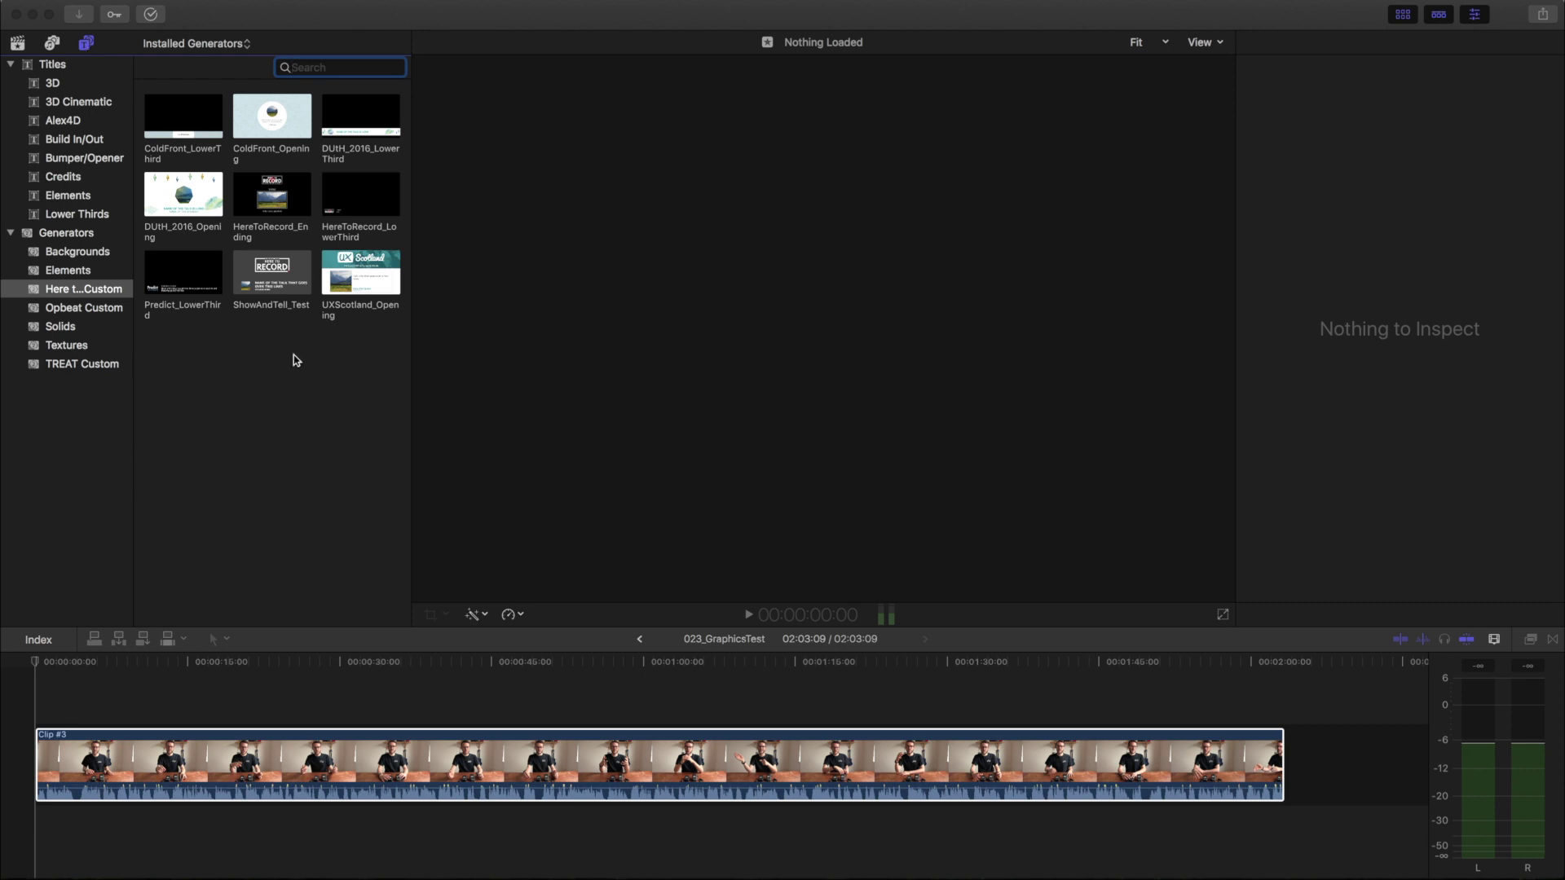
pyautogui.click(263, 283)
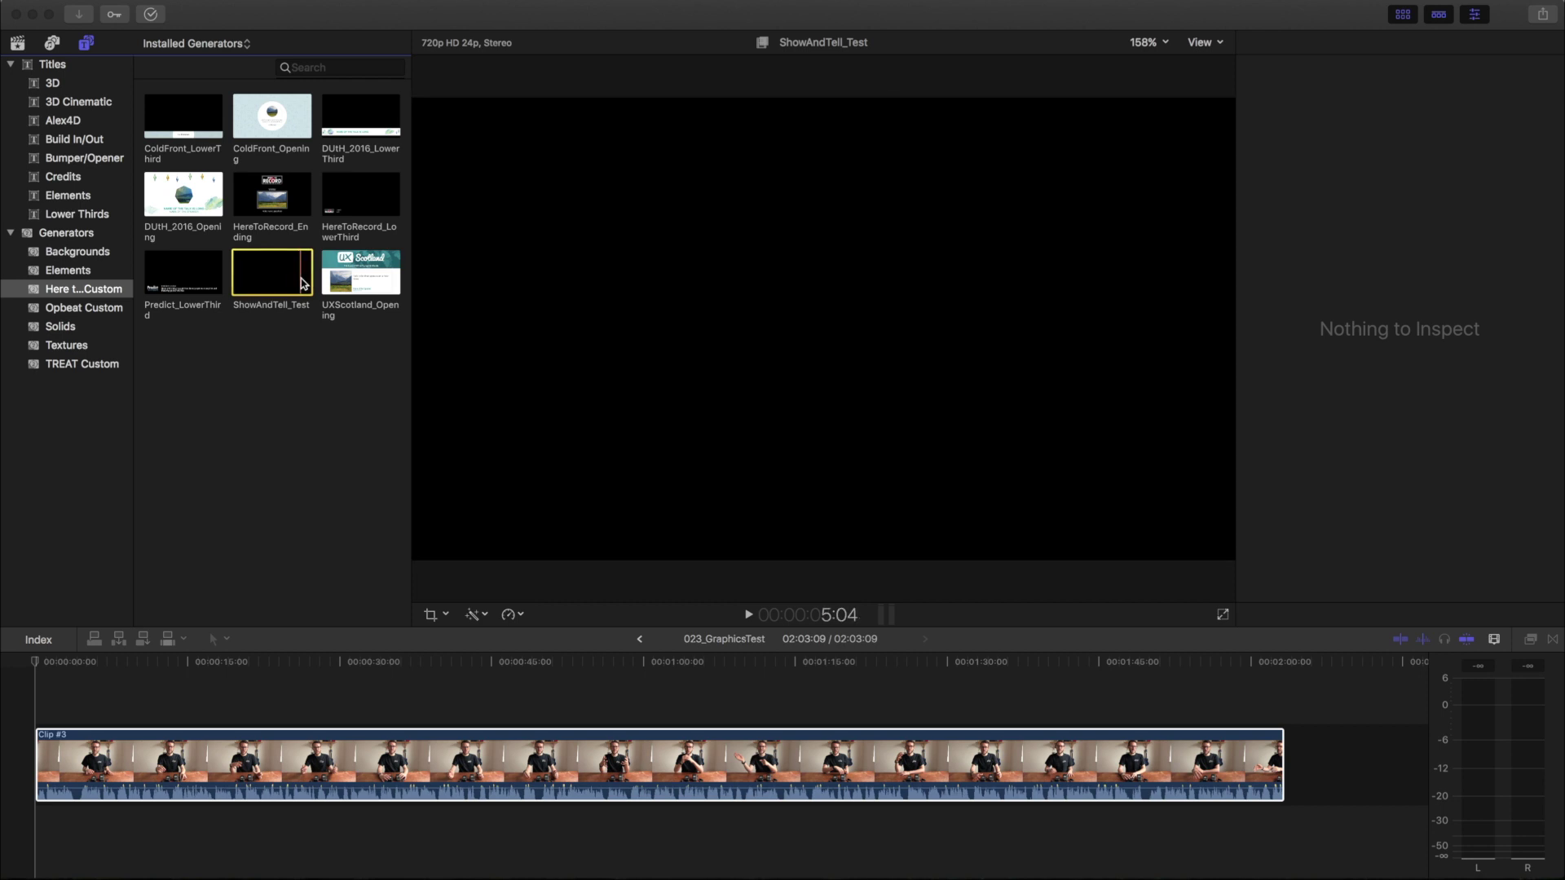
# Drag ShowAndTell_Test above Clip #3 at the timeline start, preview it, and park the playhead near 2 seconds
pyautogui.moveTo(301, 283); pyautogui.dragTo(31, 697)
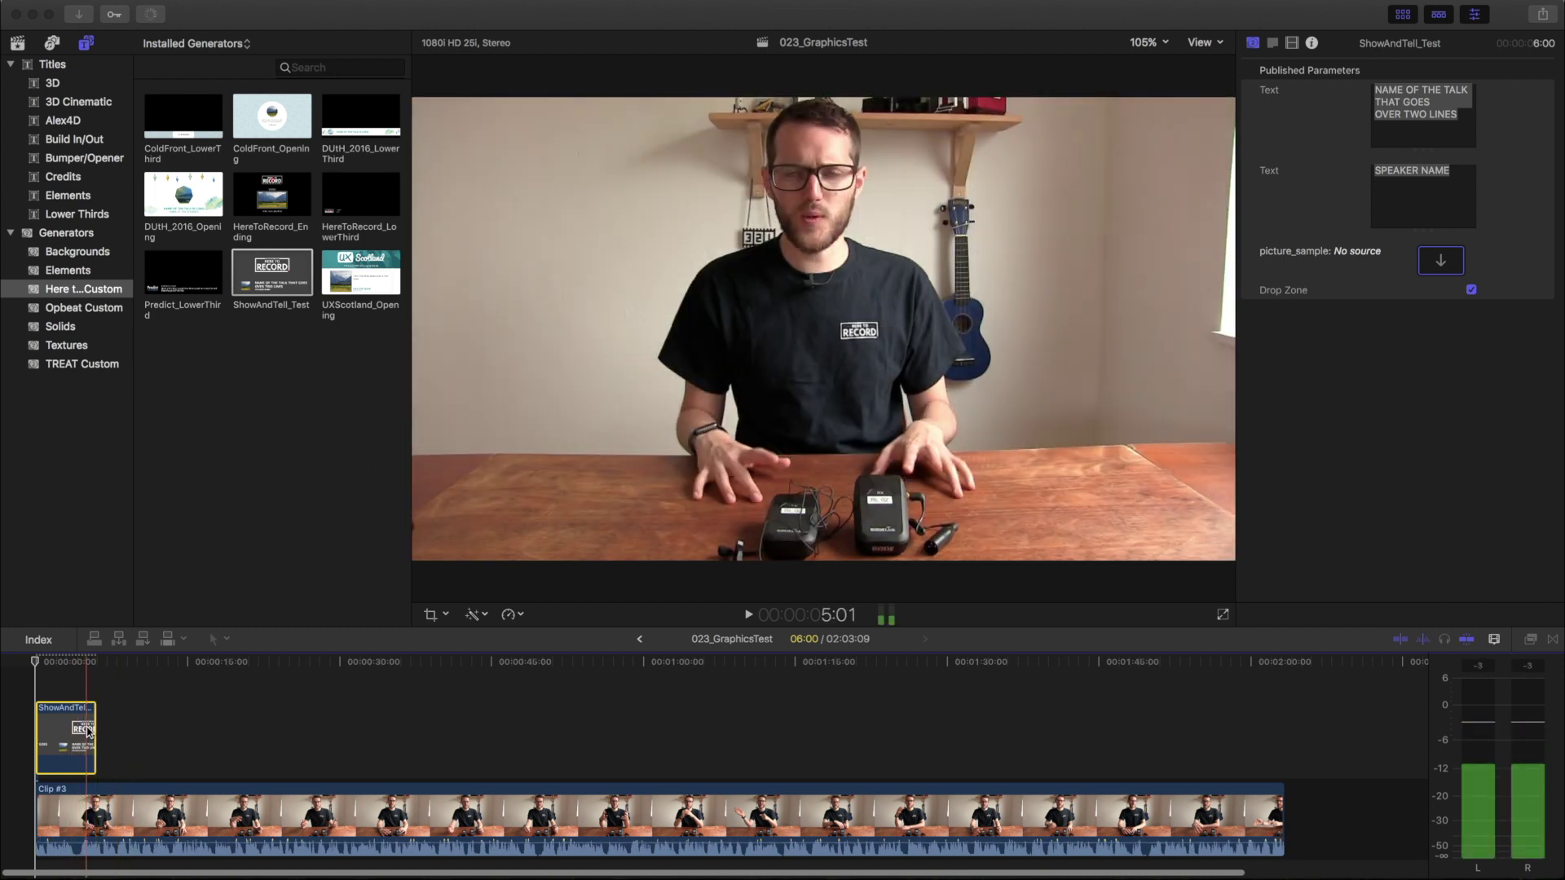
pyautogui.press('space')
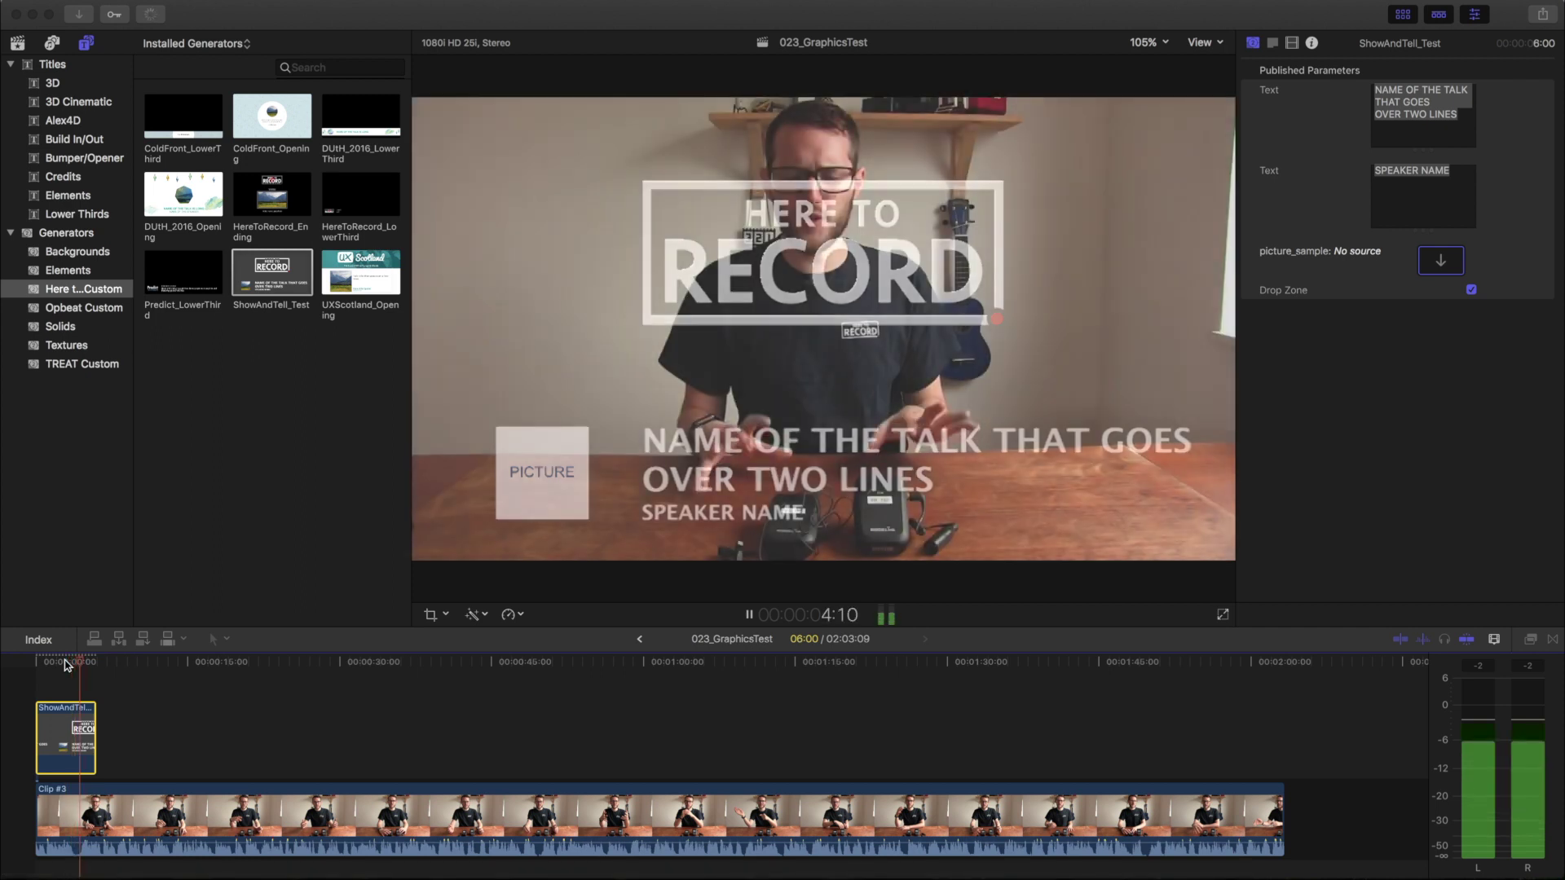
pyautogui.press('space')
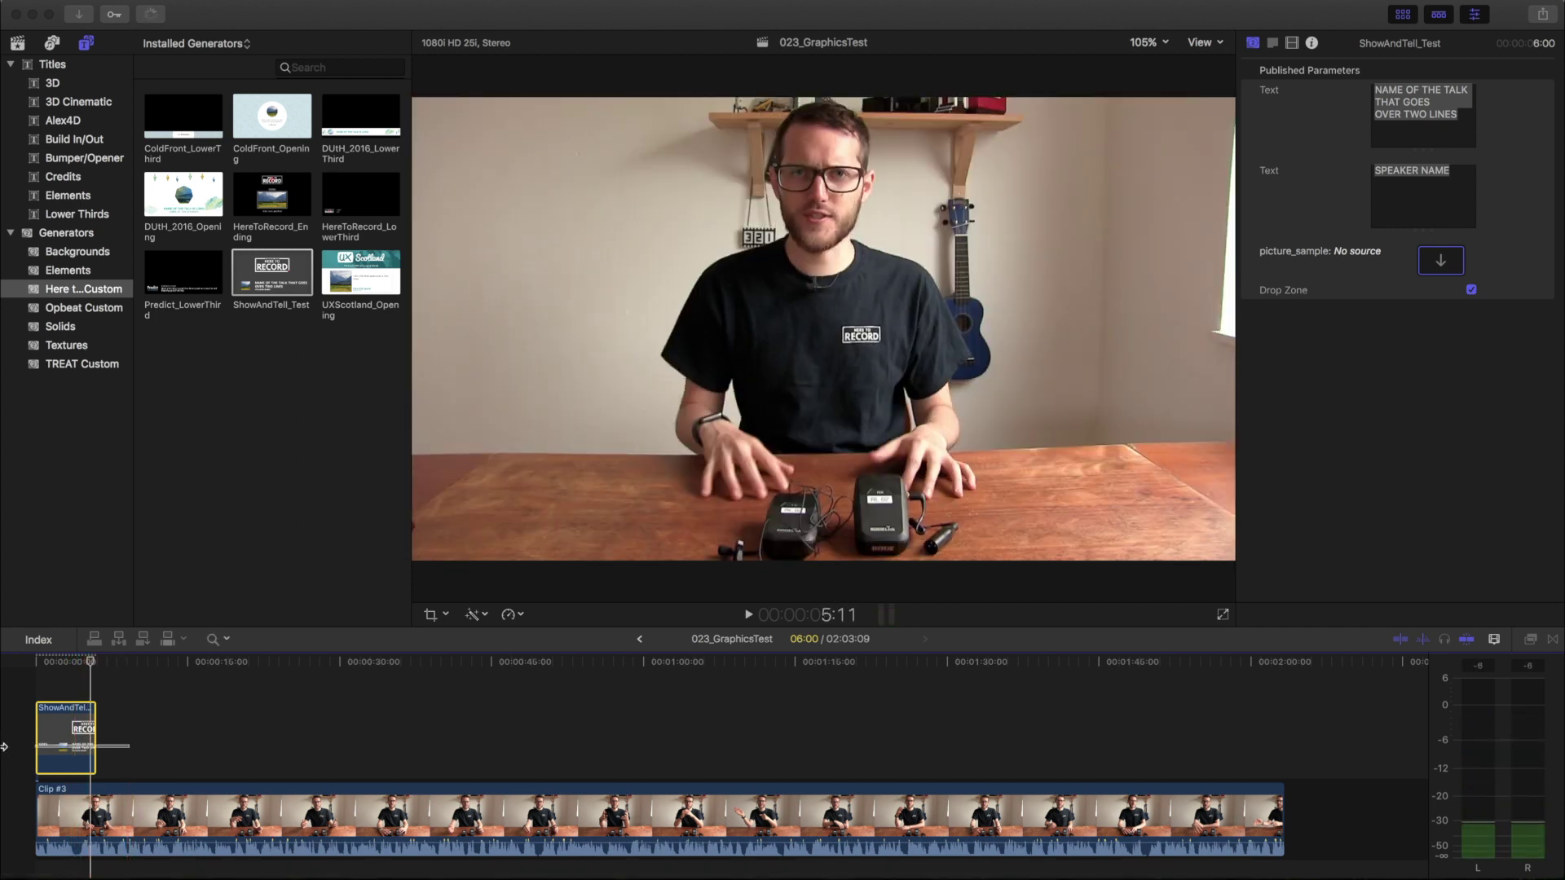
pyautogui.press('super+equal')
pyautogui.press('super+equal')
pyautogui.press('super+equal')
pyautogui.press('super+equal')
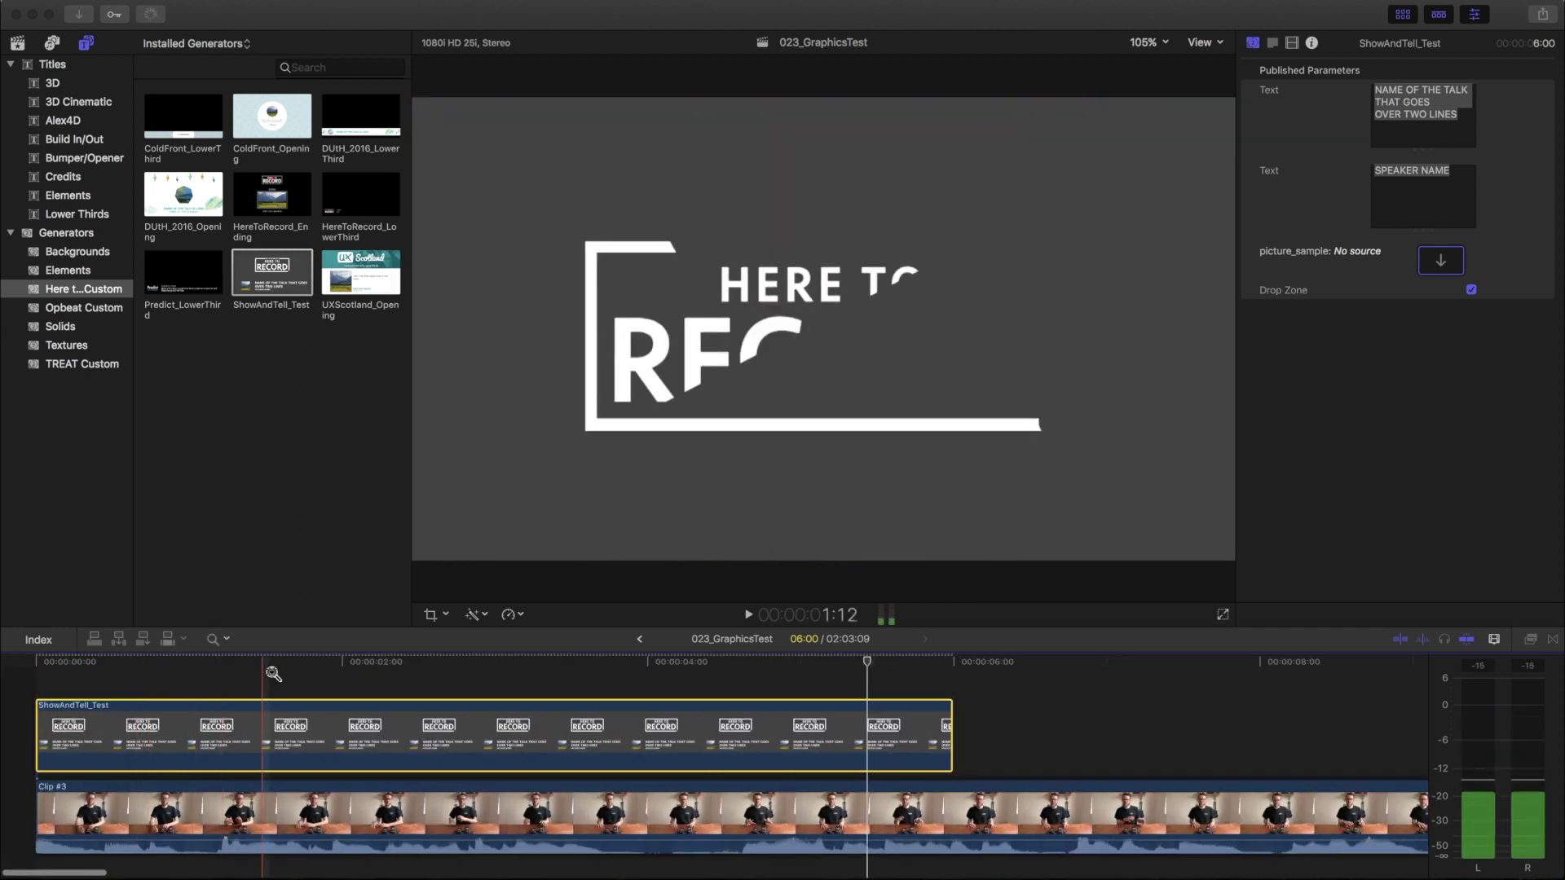
pyautogui.hotkey('shift', 'z')
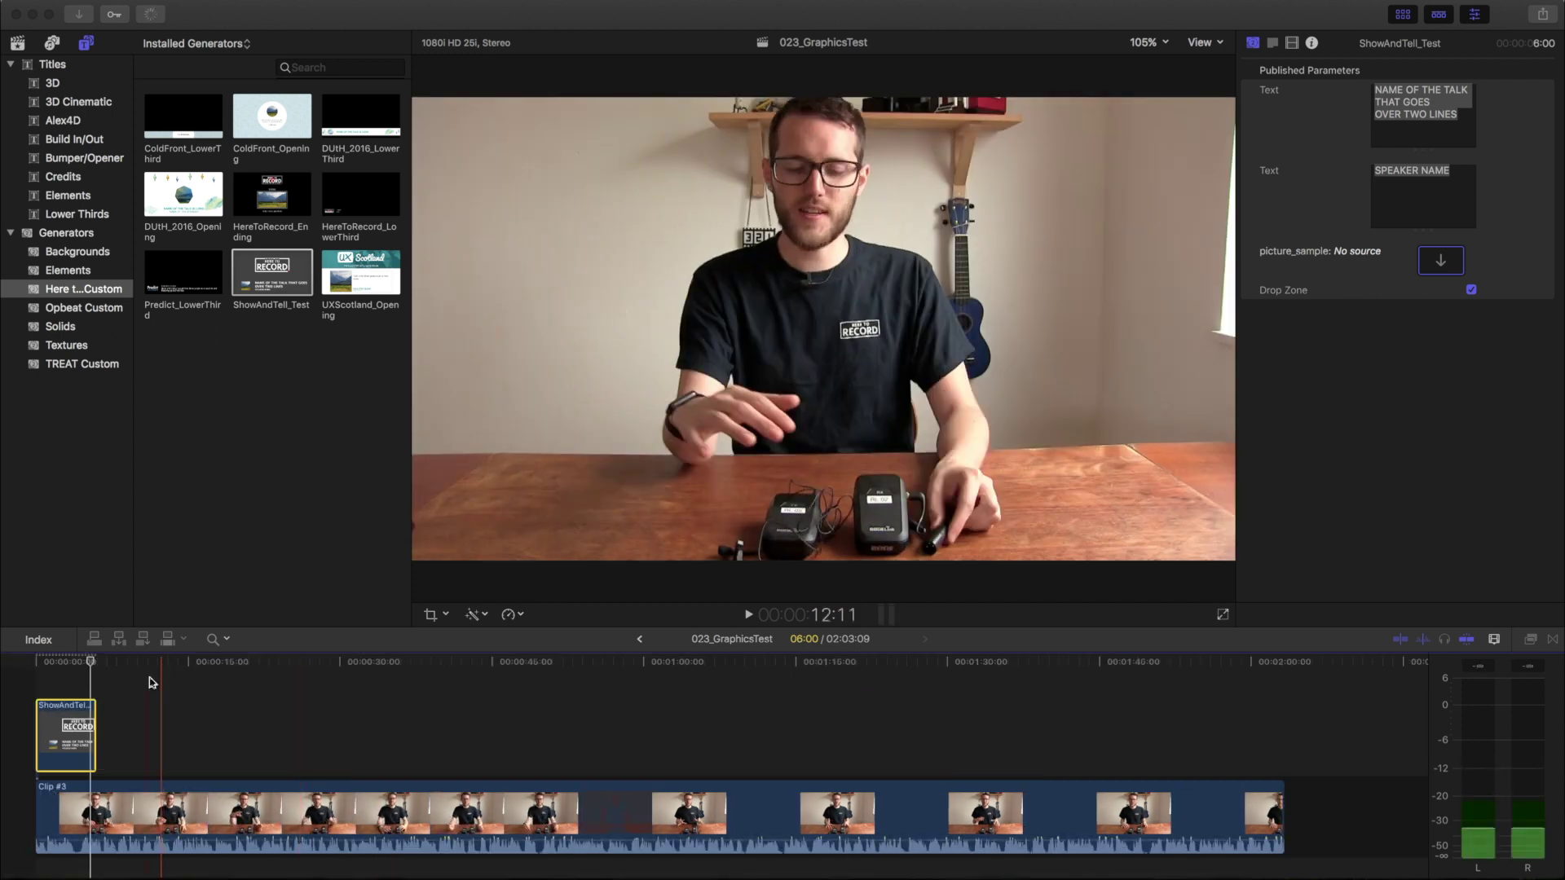
pyautogui.moveTo(149, 685); pyautogui.dragTo(37, 734)
pyautogui.press('a')
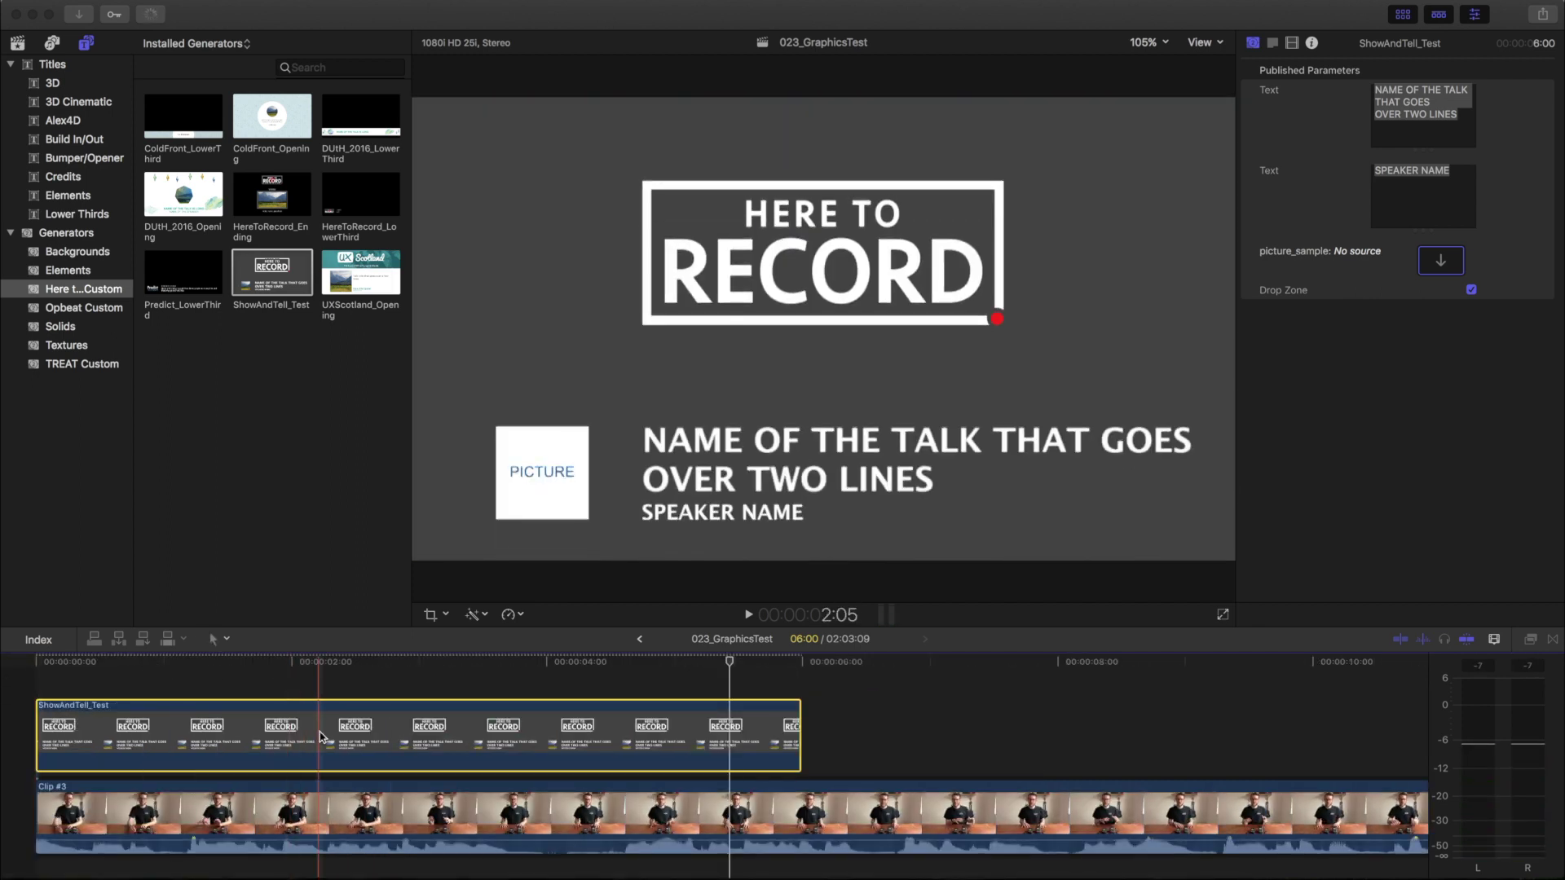
pyautogui.click(330, 662)
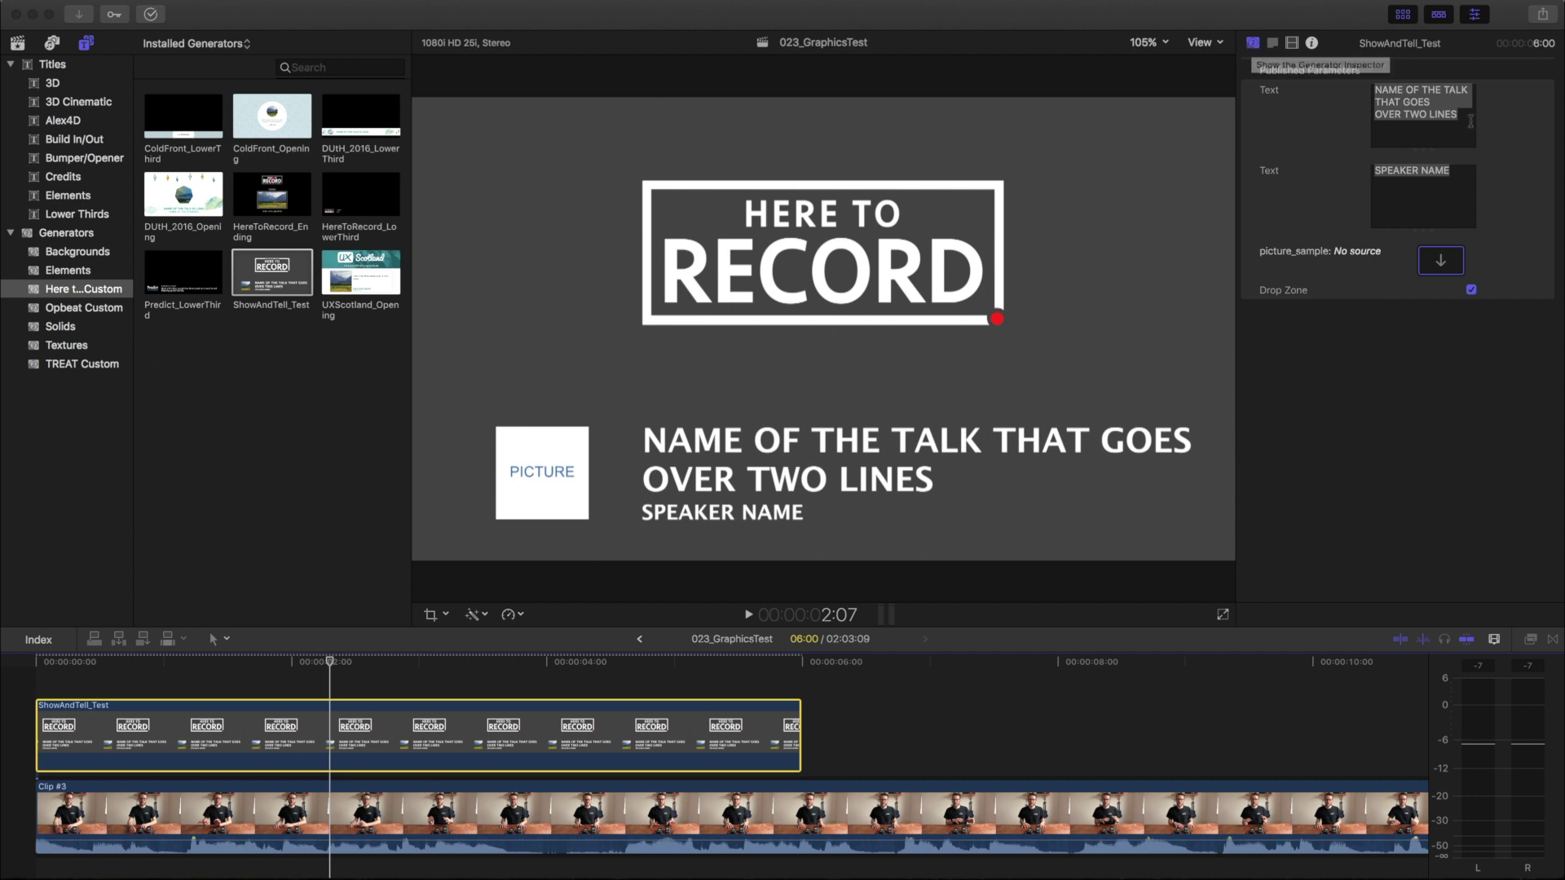
# Replace the title text with 'Motion Graphics in Final Cut Pro X' and type the speaker's name
pyautogui.tripleClick(1443, 114)
pyautogui.moveTo(1464, 120); pyautogui.dragTo(1351, 56)
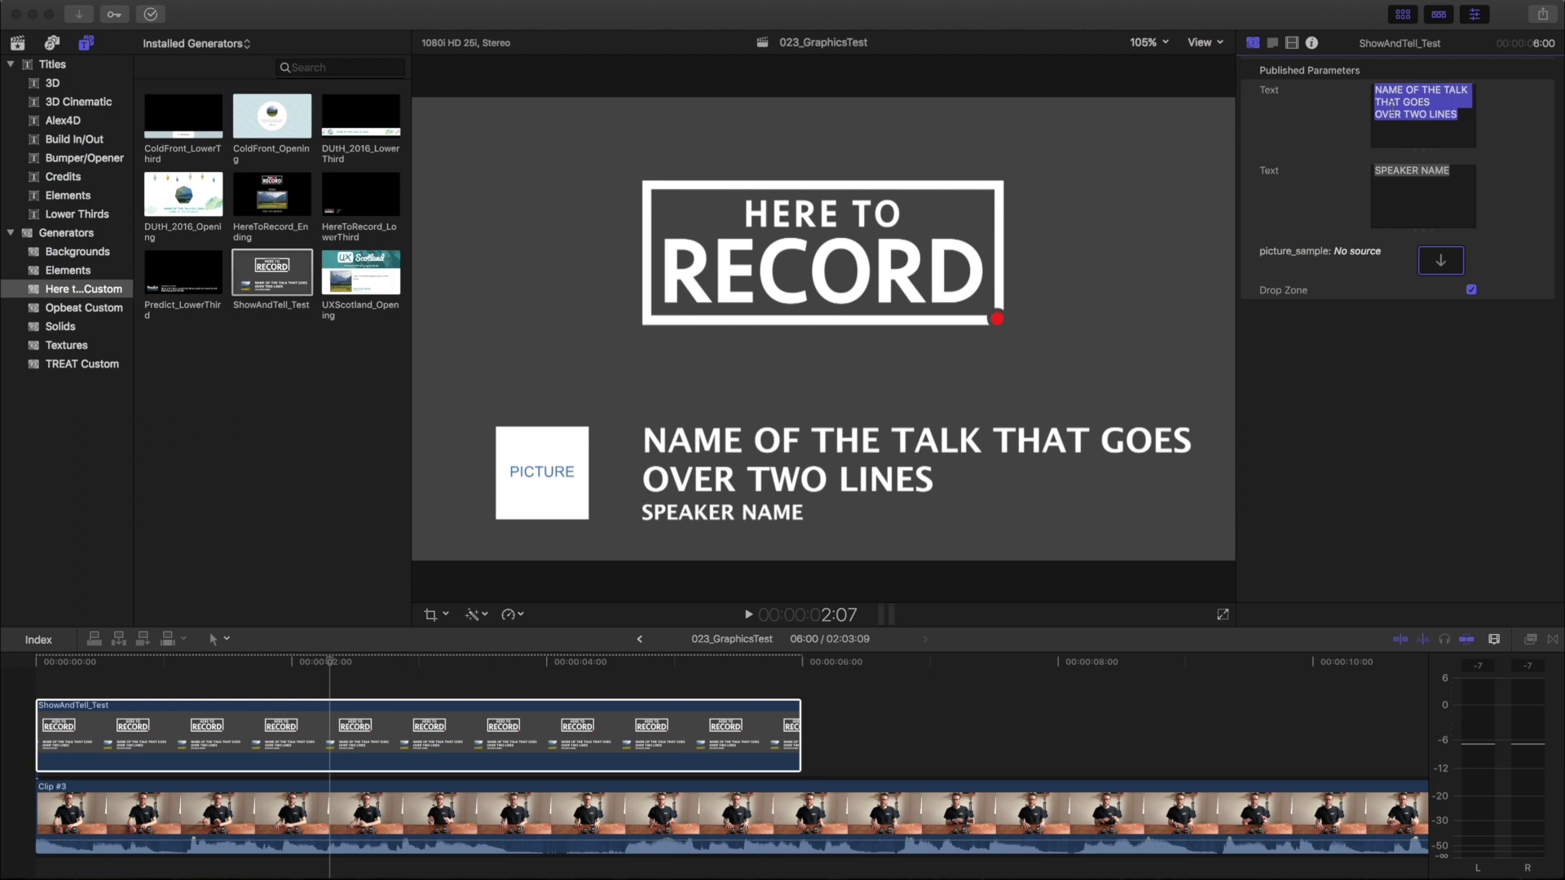
pyautogui.write('Motion')
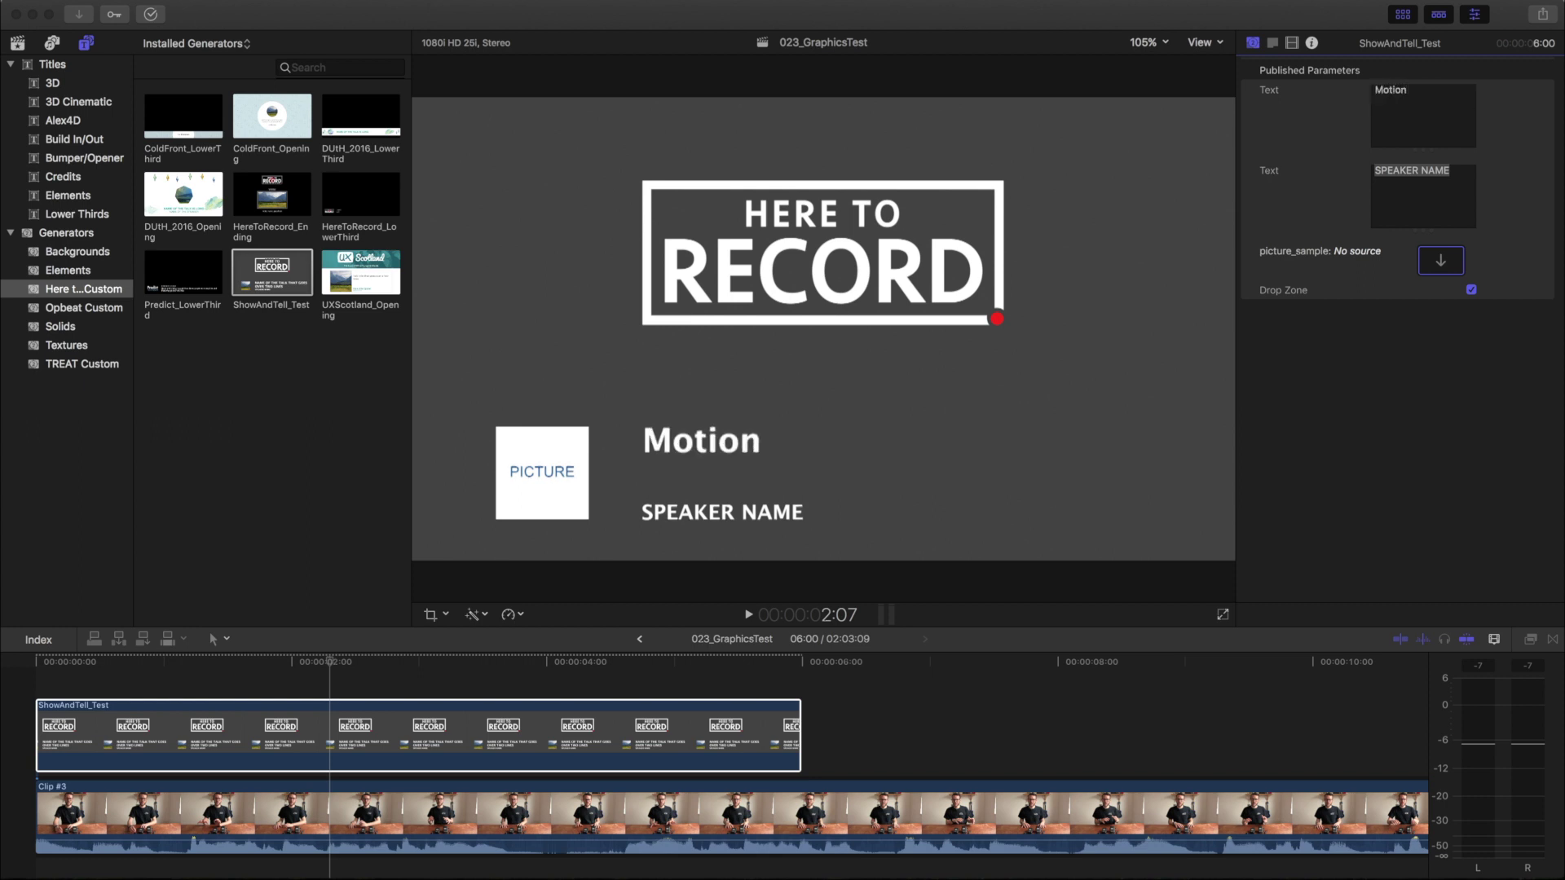
pyautogui.write(' Graphics')
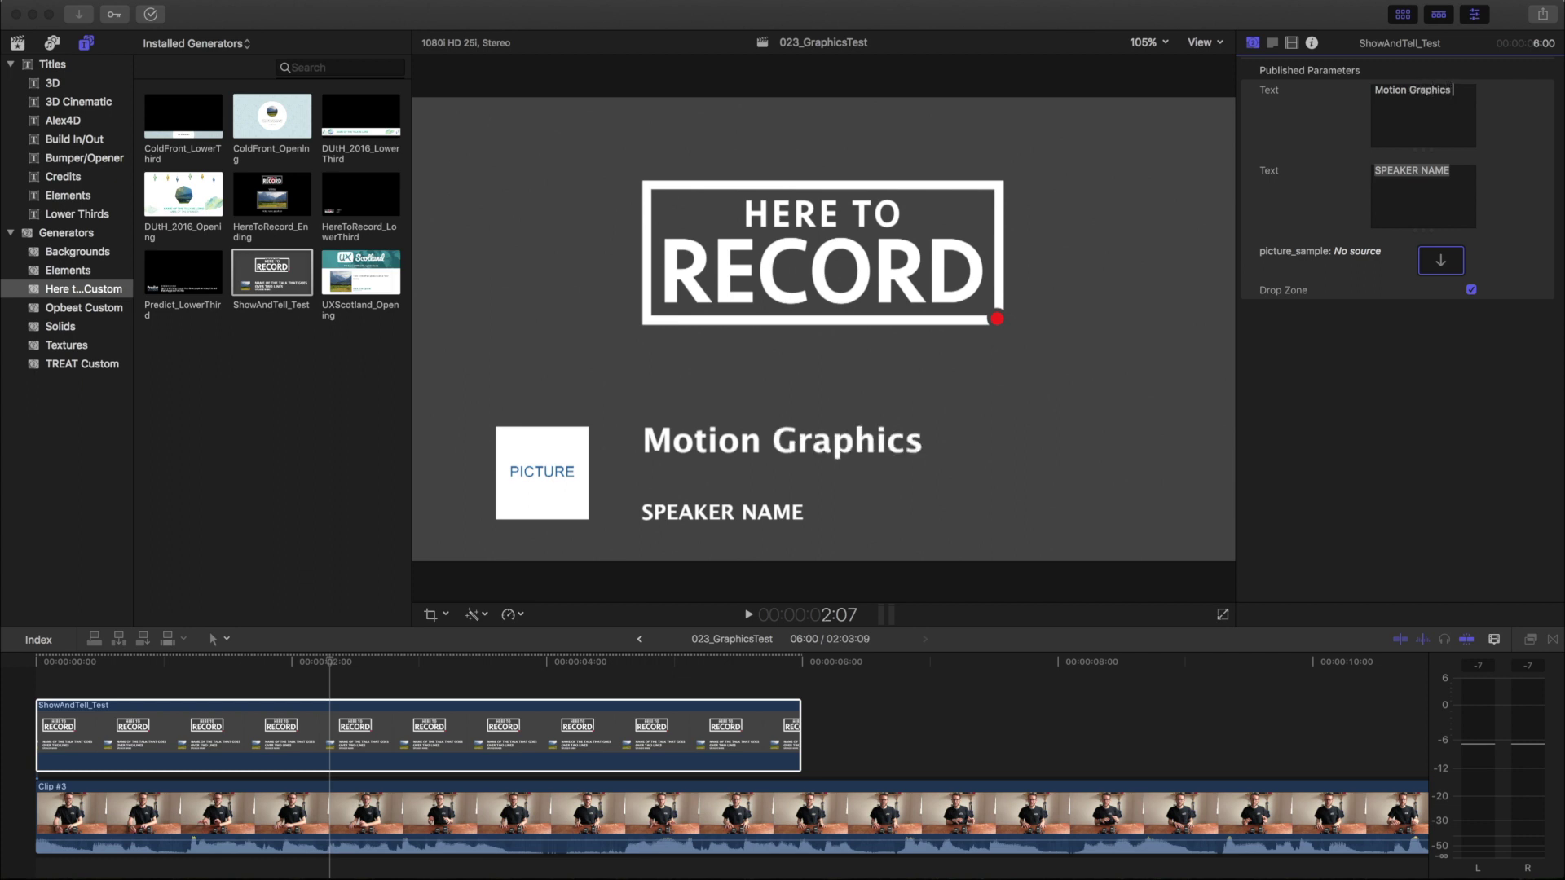
pyautogui.write(' in Final ')
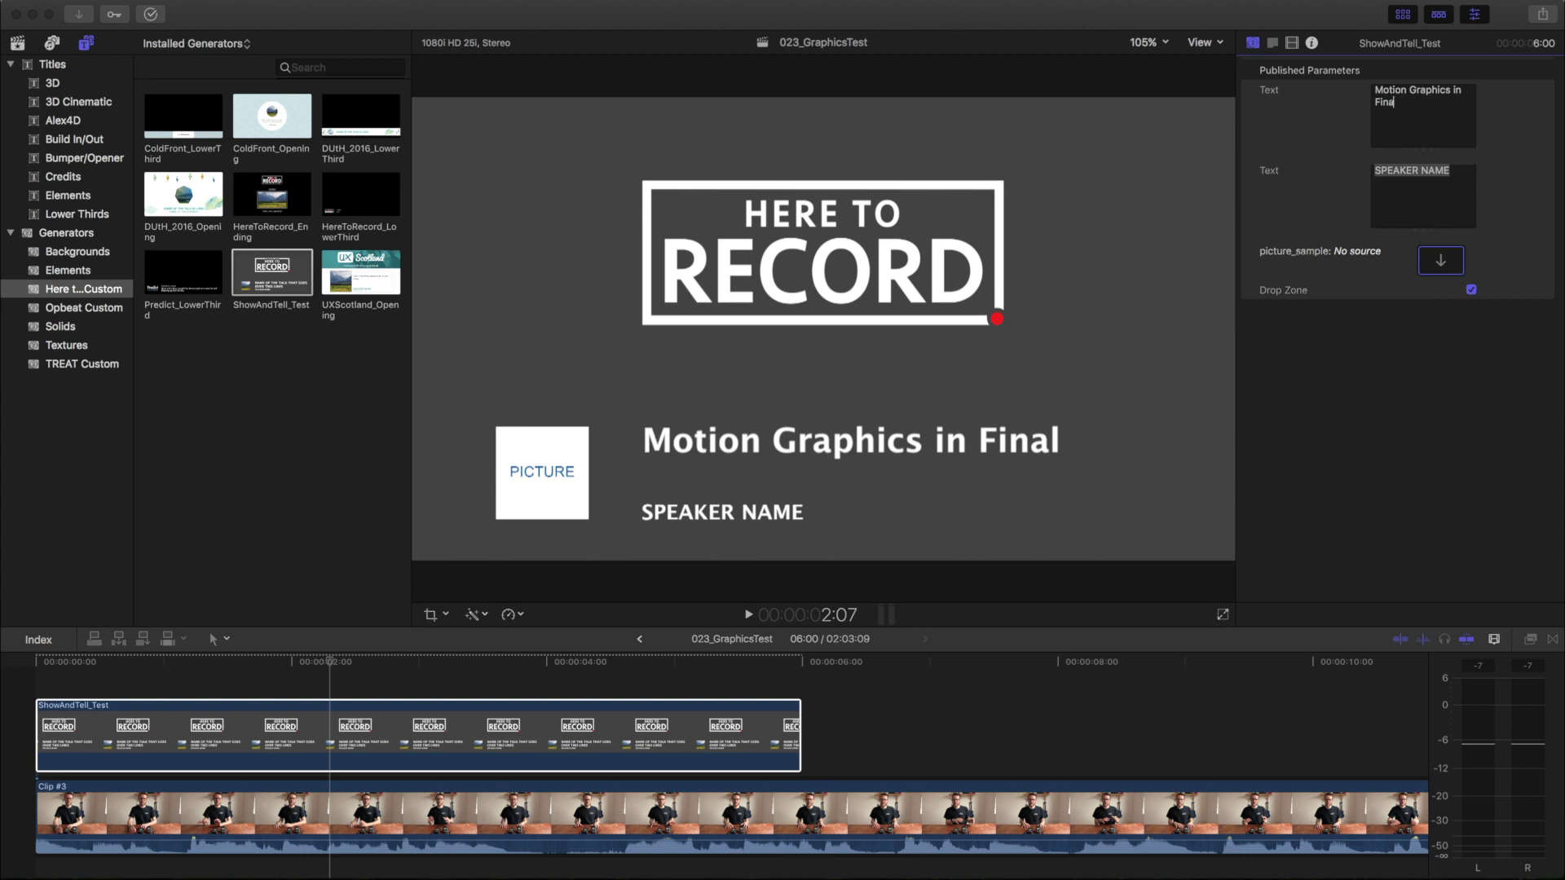
pyautogui.write('C')
pyautogui.press('BackSpace')
pyautogui.press('BackSpace')
pyautogui.write('l Cut')
pyautogui.press('Return')
pyautogui.write('Pro')
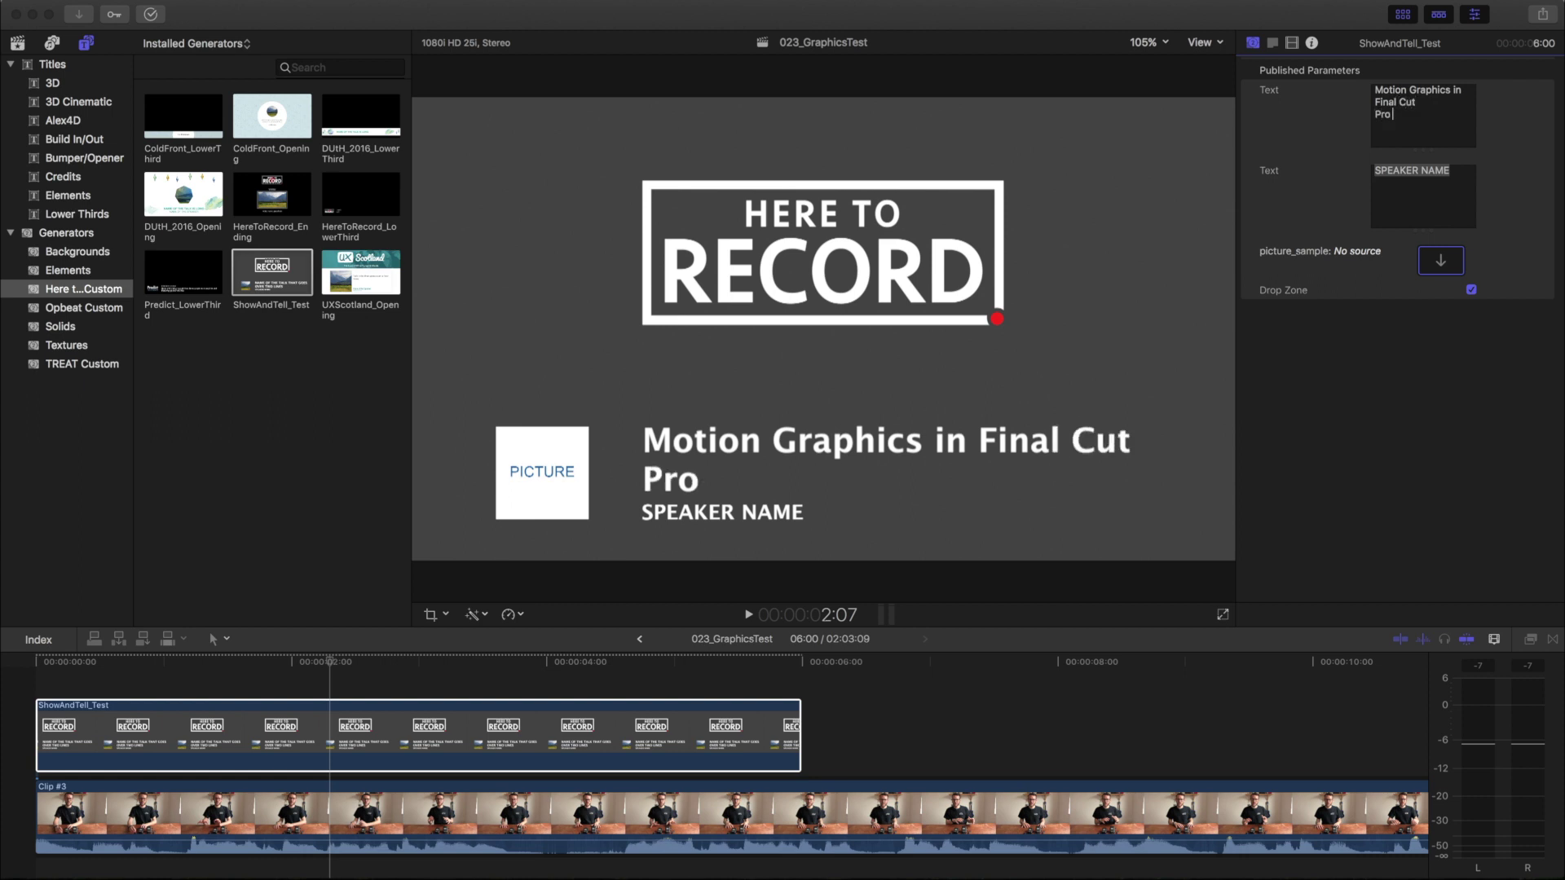
pyautogui.write(' X')
pyautogui.click(1448, 188)
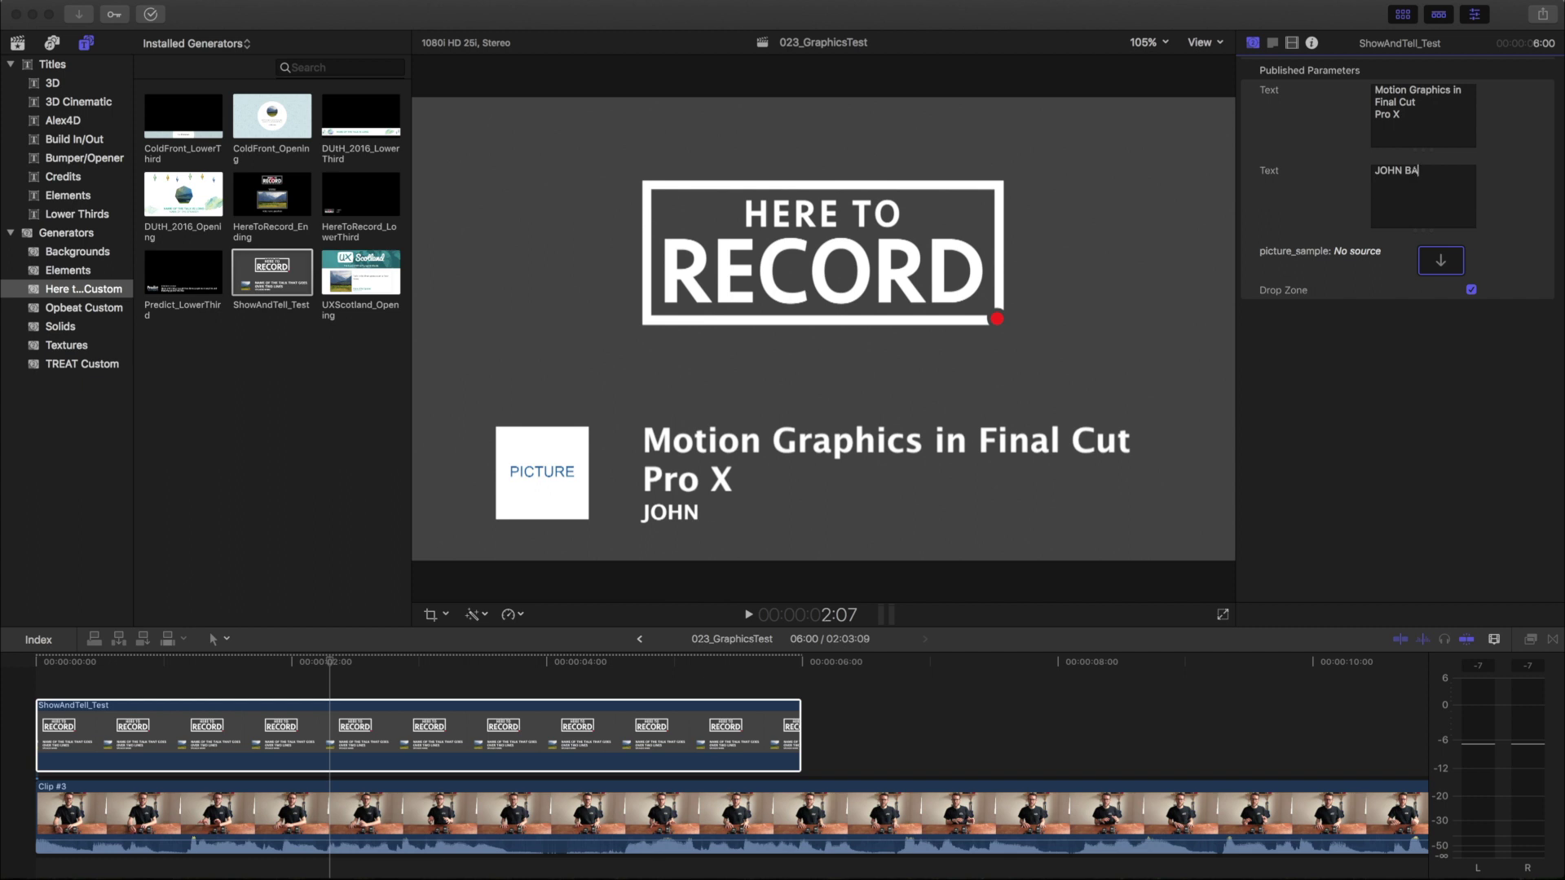
# Drop the ShowAndTell_Headshot_WideSquare clip into the picture_sample drop well, then return the playhead to the start
pyautogui.click(128, 191)
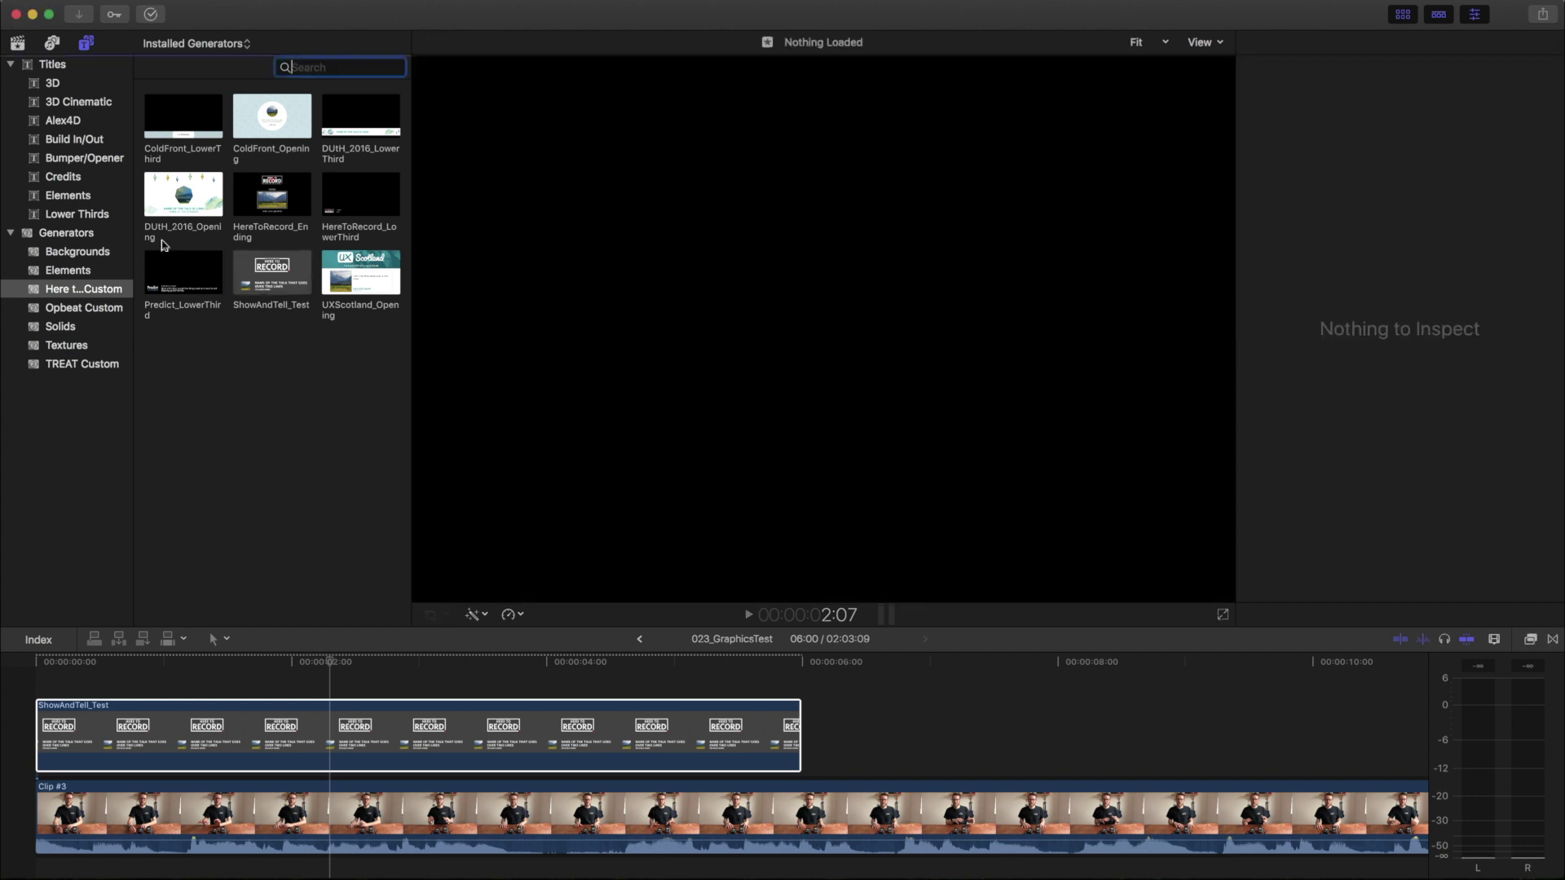
pyautogui.click(17, 42)
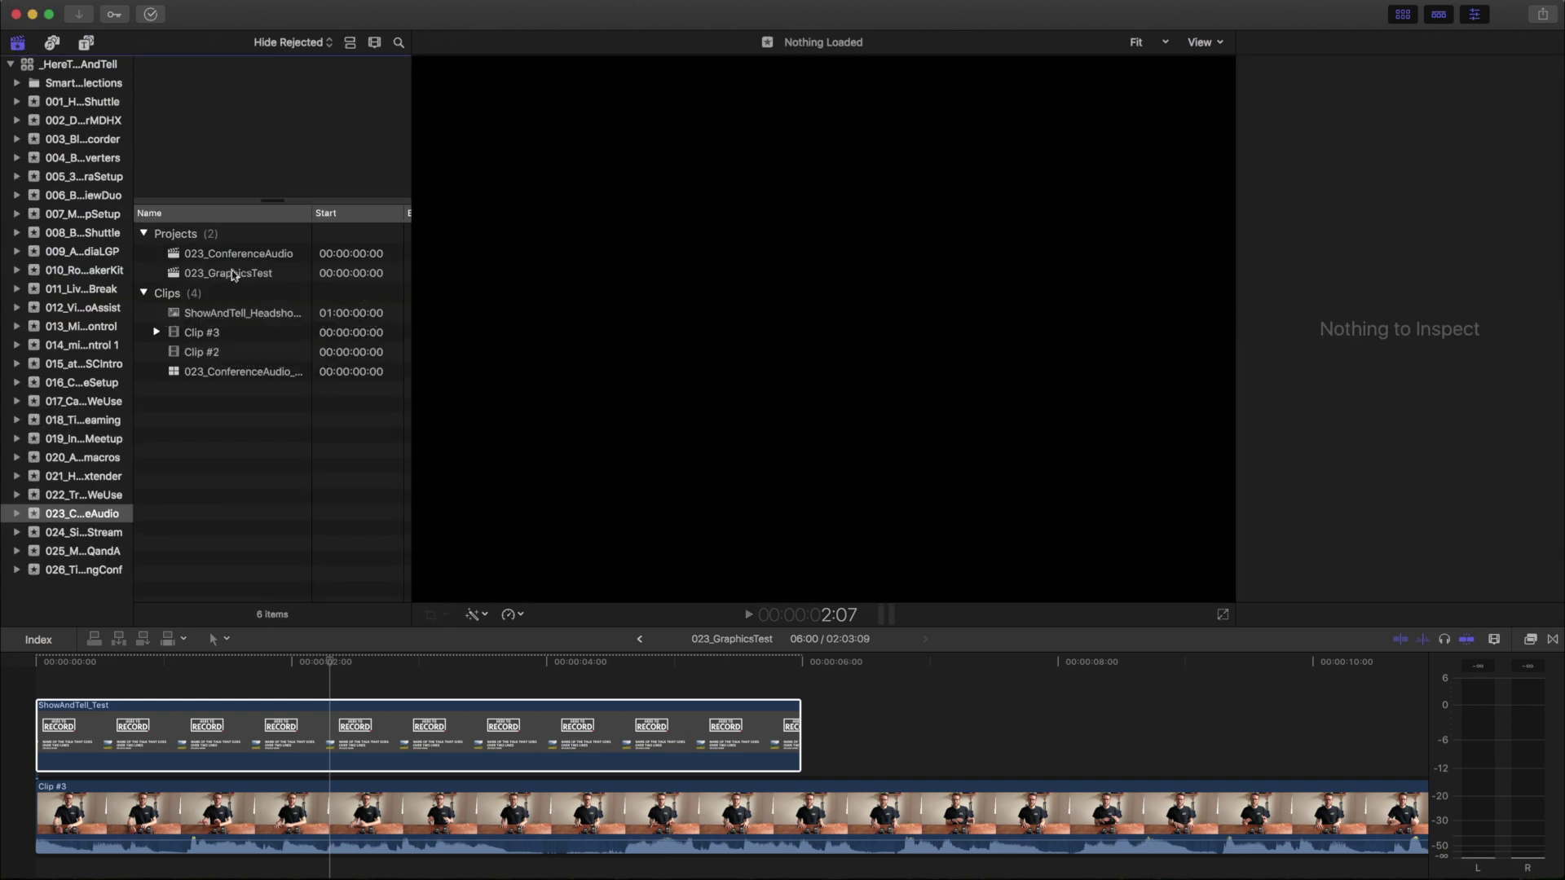
pyautogui.click(235, 315)
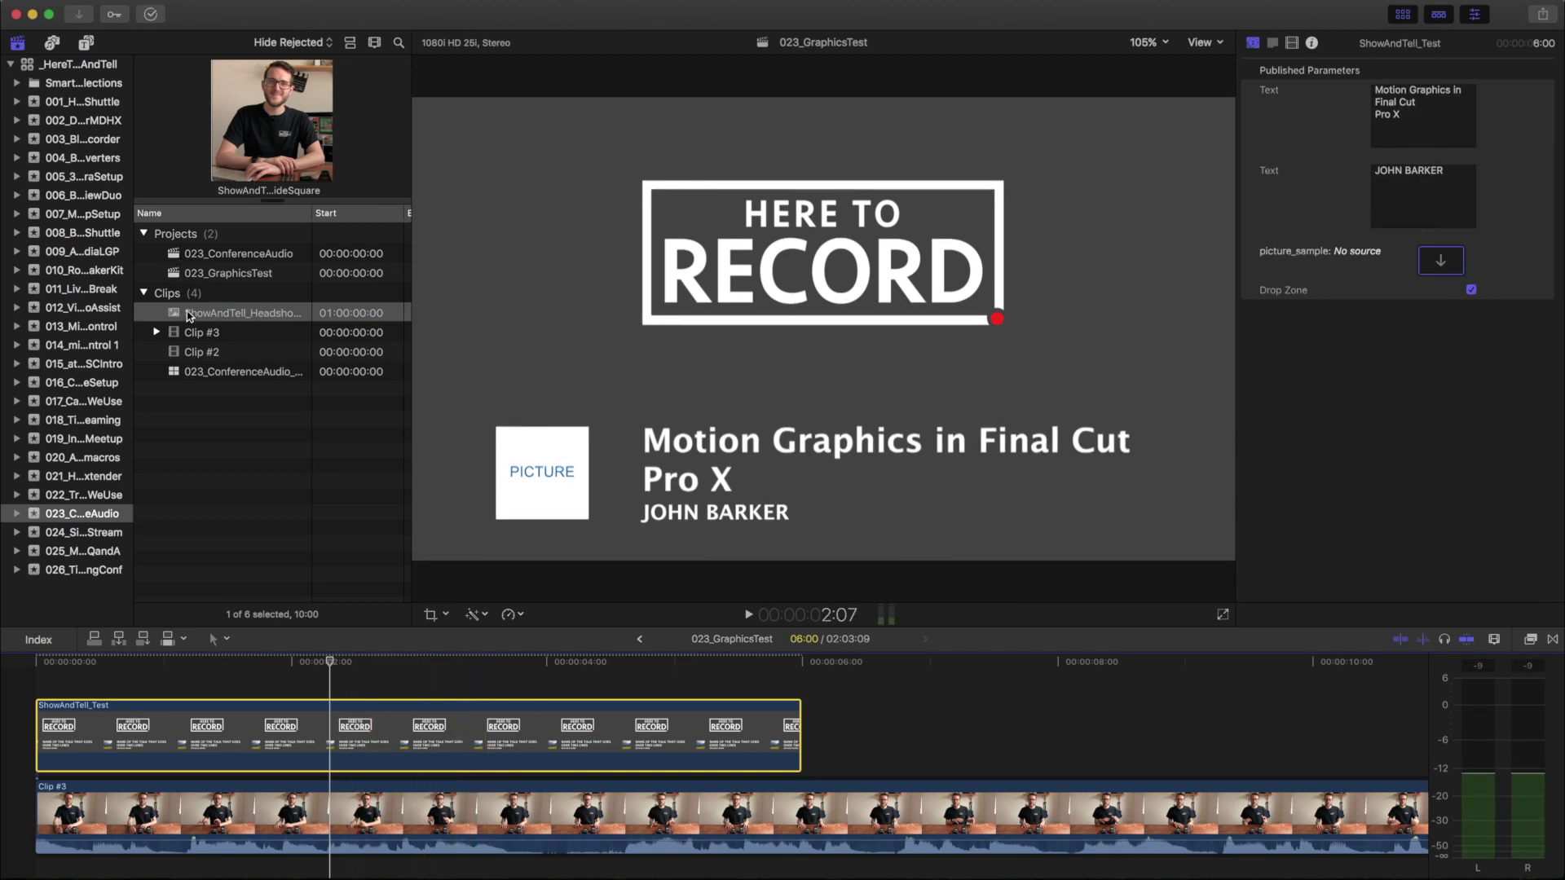
pyautogui.moveTo(189, 315); pyautogui.dragTo(1433, 262)
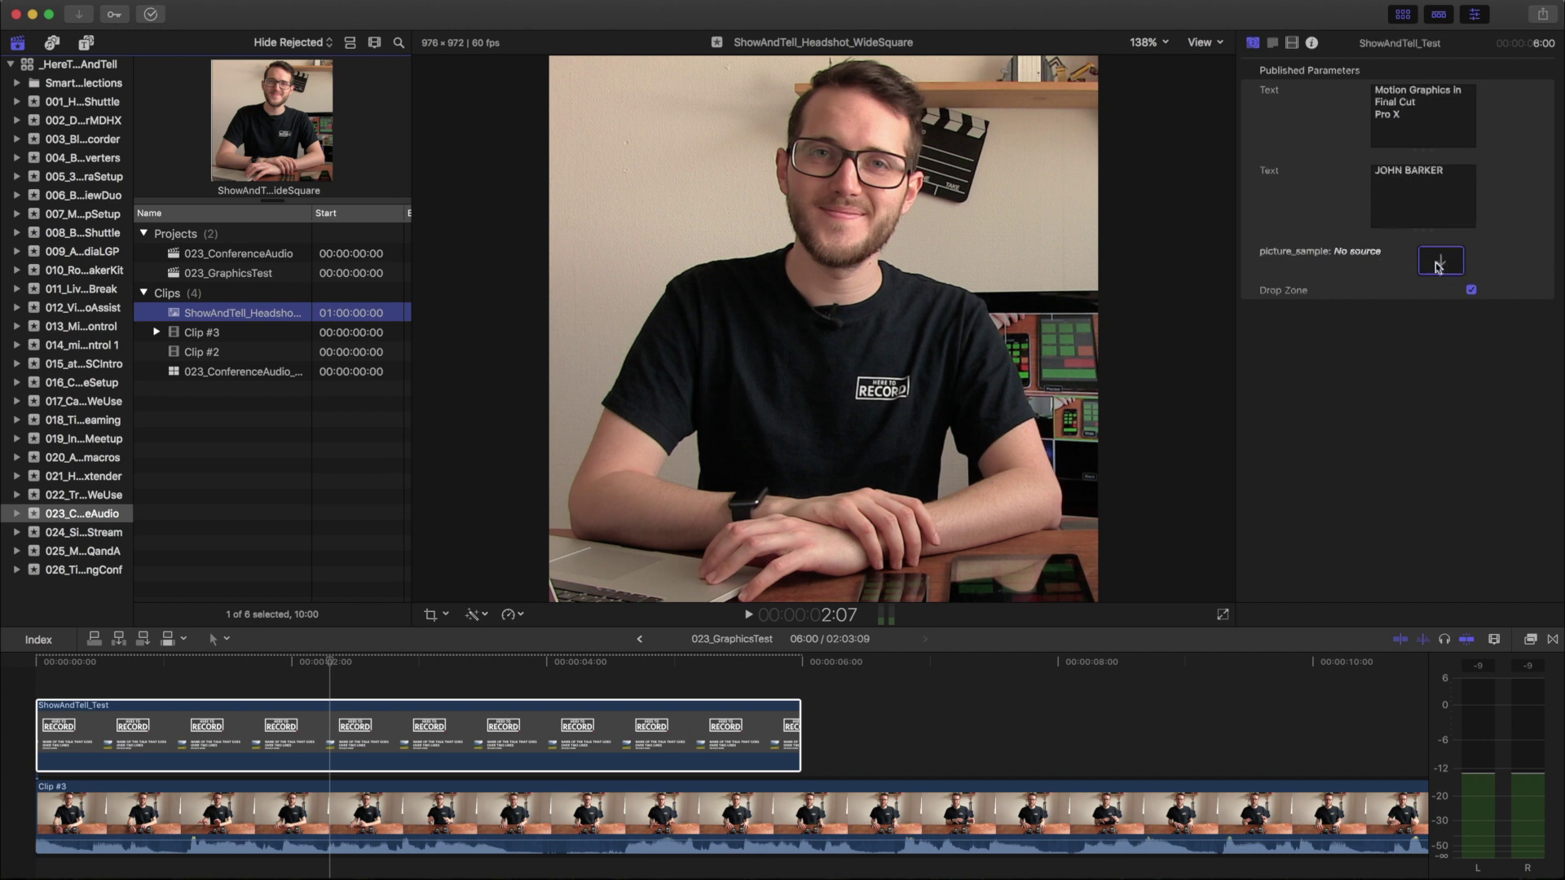
pyautogui.click(363, 662)
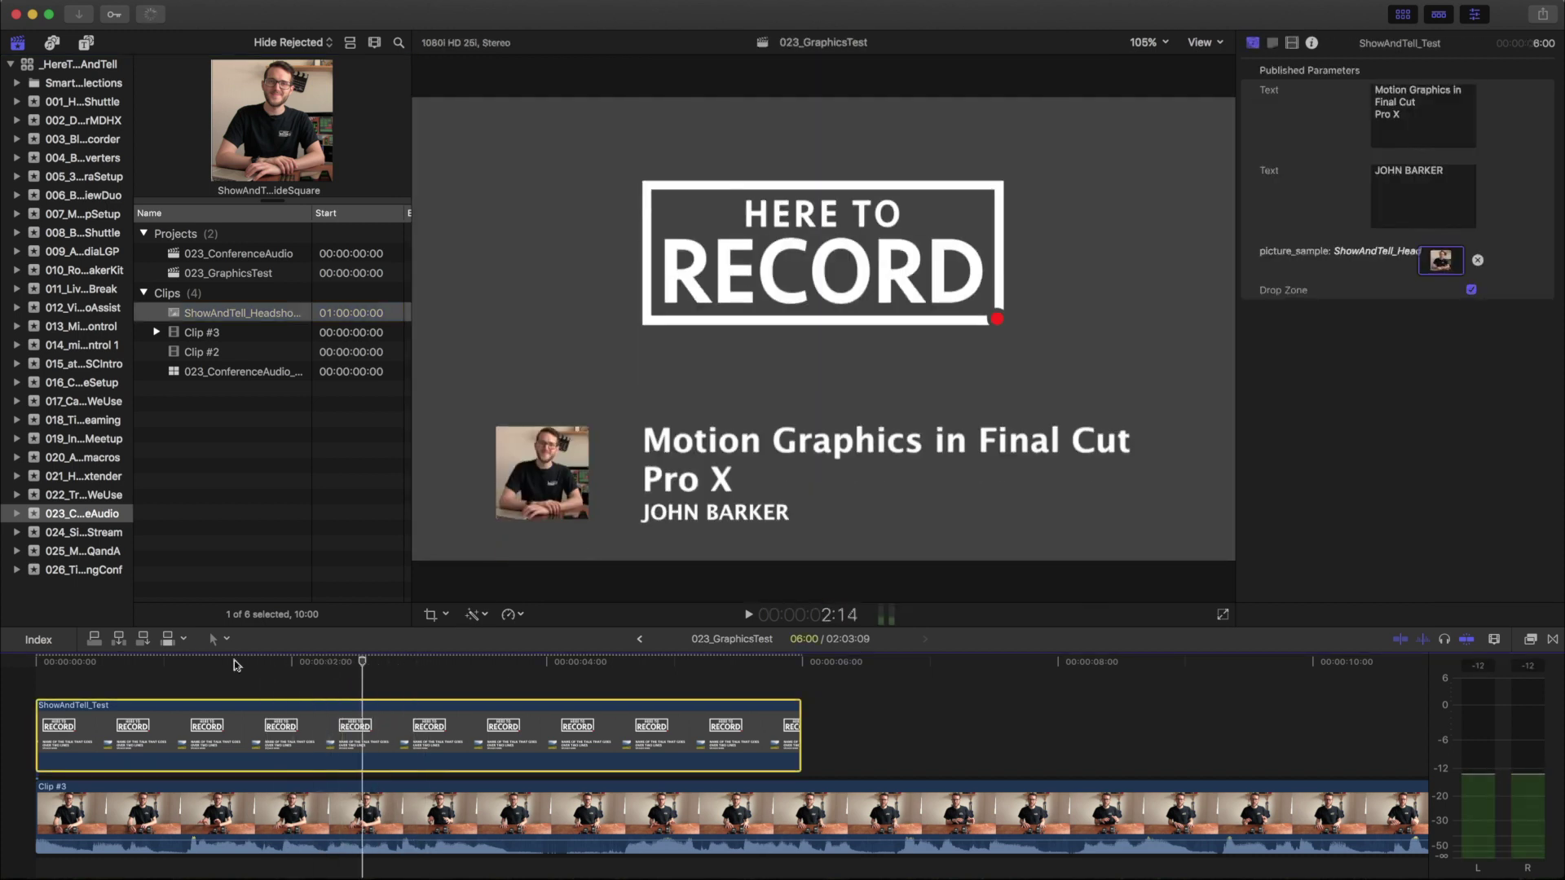
pyautogui.moveTo(234, 665); pyautogui.dragTo(4, 670)
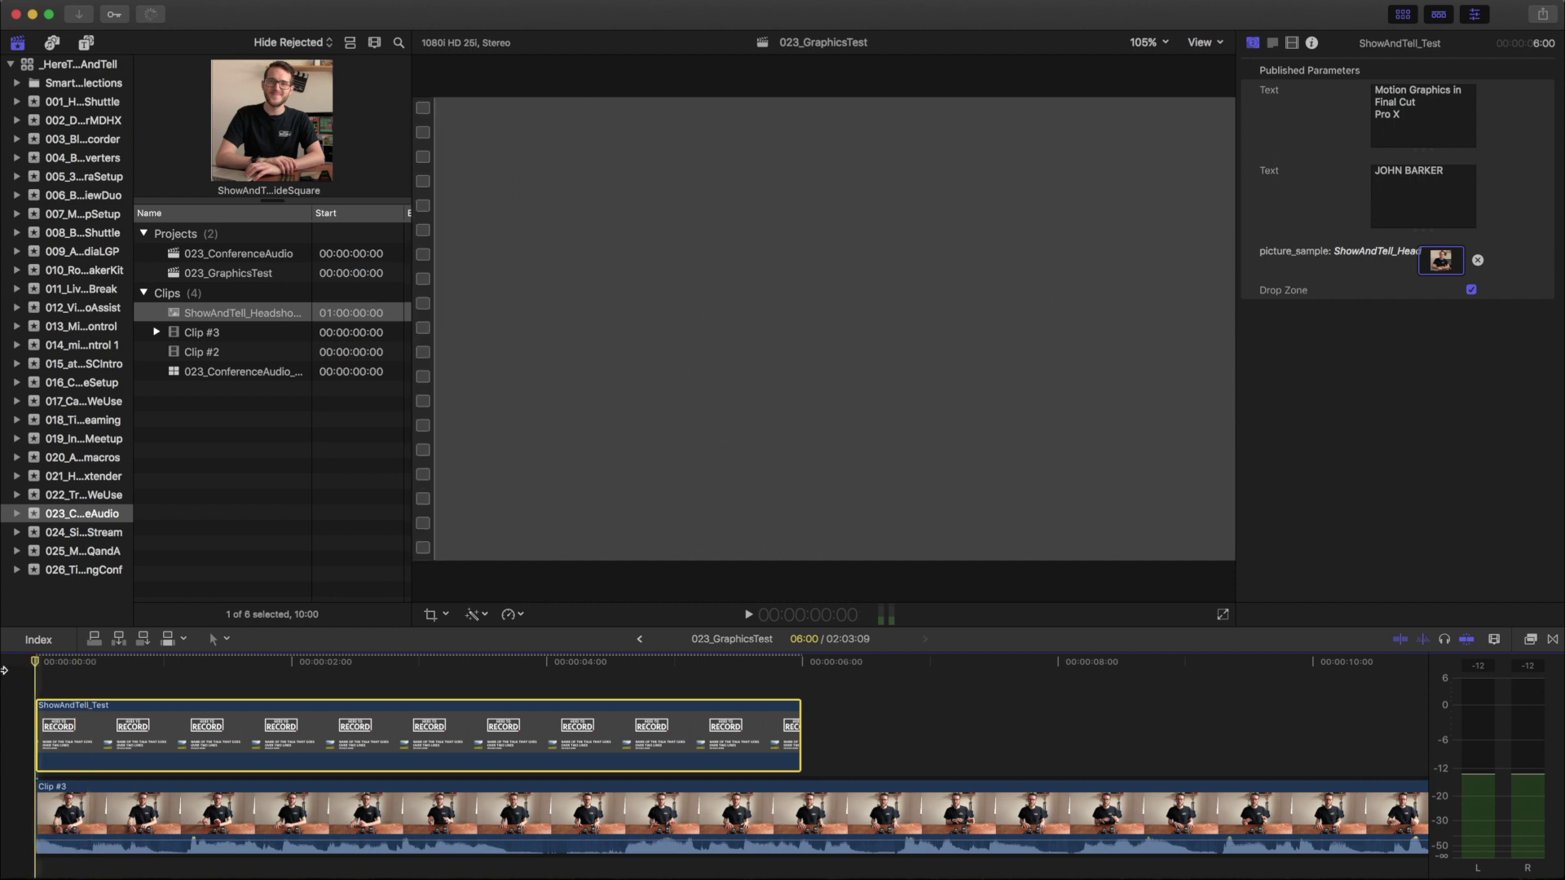
pyautogui.press('space')
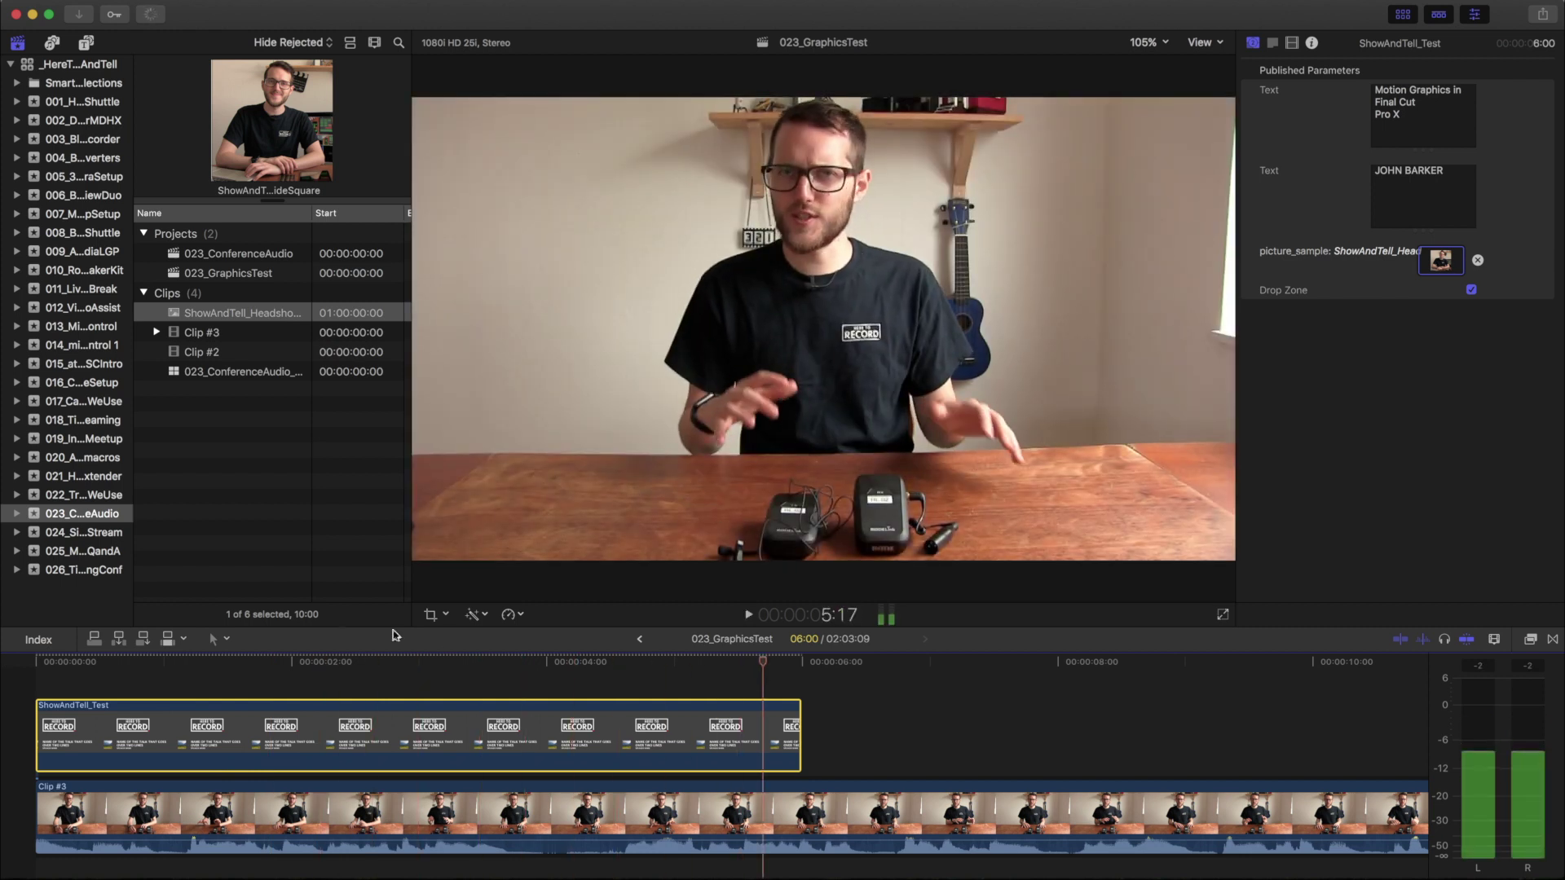
pyautogui.press('space')
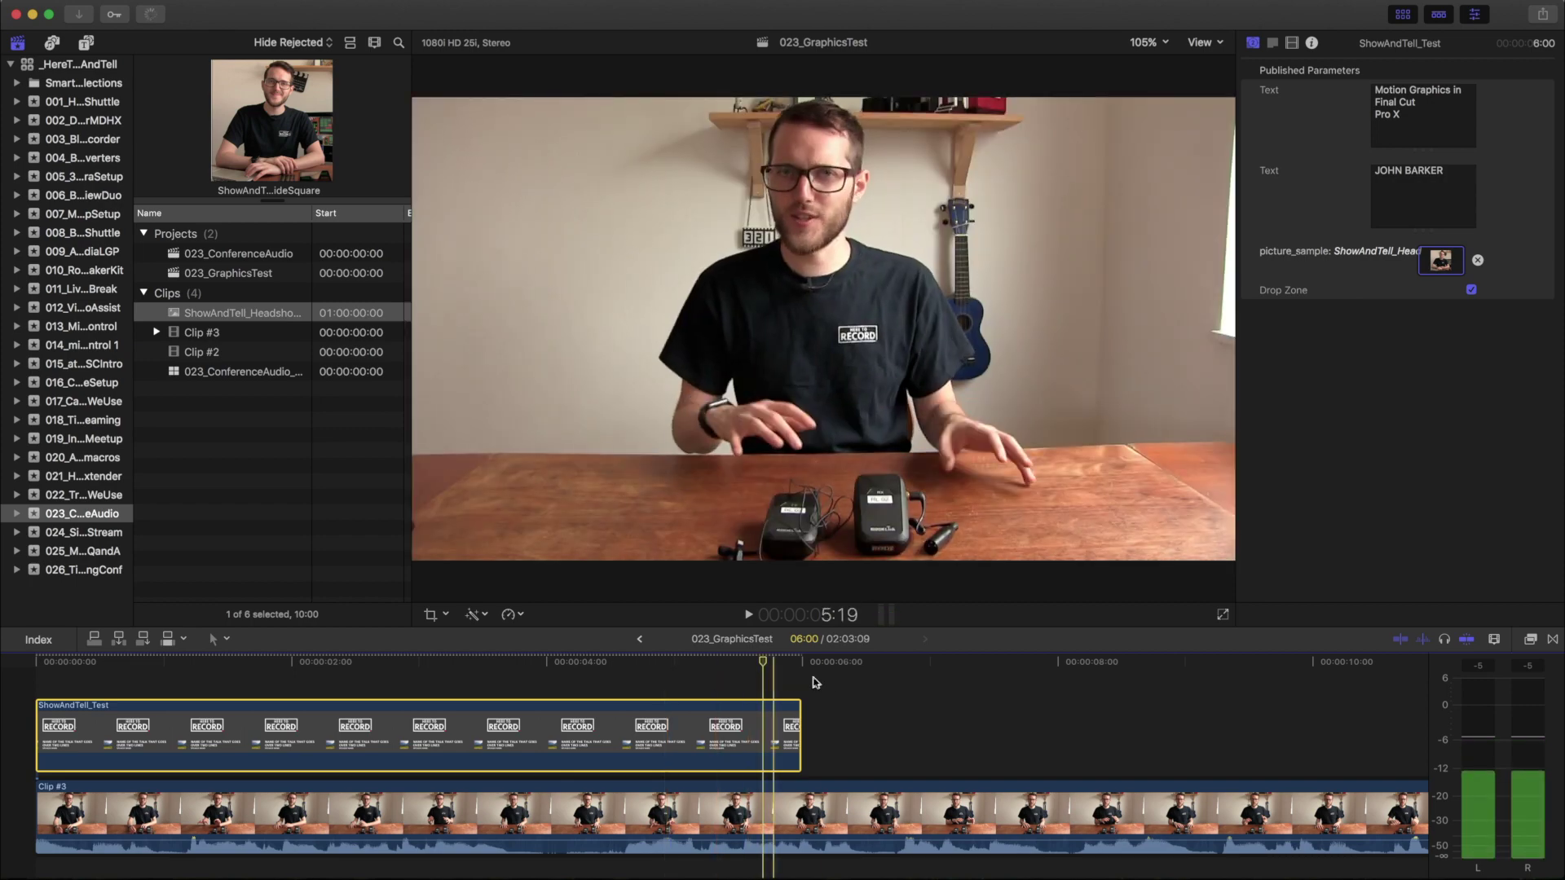